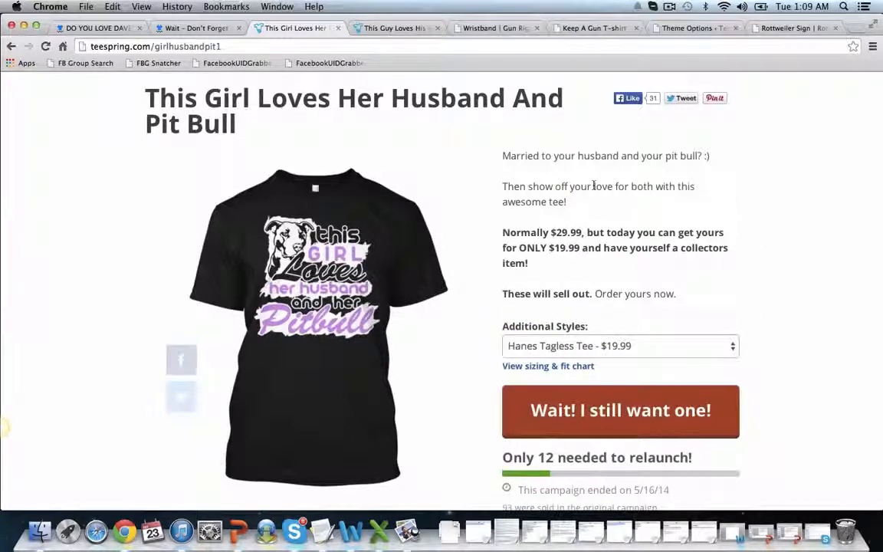
Compare the Teespring campaign pages for the girl-husband and guy-wife pit bull shirts, including their descriptions and sales figures
{"action": "scroll", "coordinate": [472, 437], "scroll_direction": "down", "scroll_amount": 1}
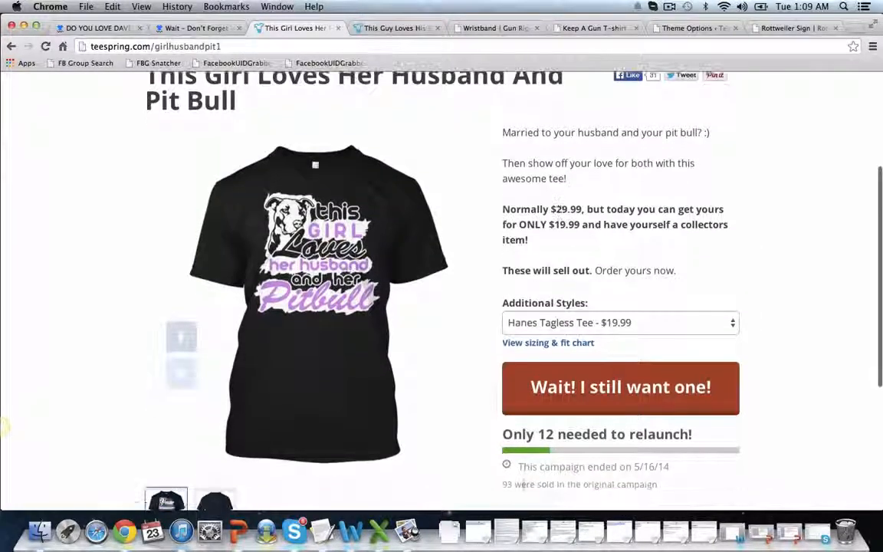
{"action": "scroll", "coordinate": [521, 483], "scroll_direction": "up", "scroll_amount": 3}
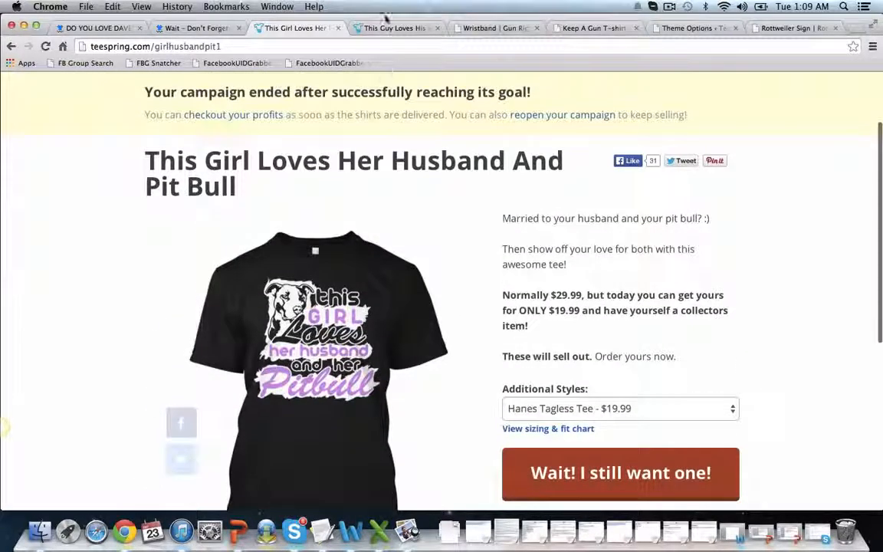
{"action": "left_click", "coordinate": [384, 27]}
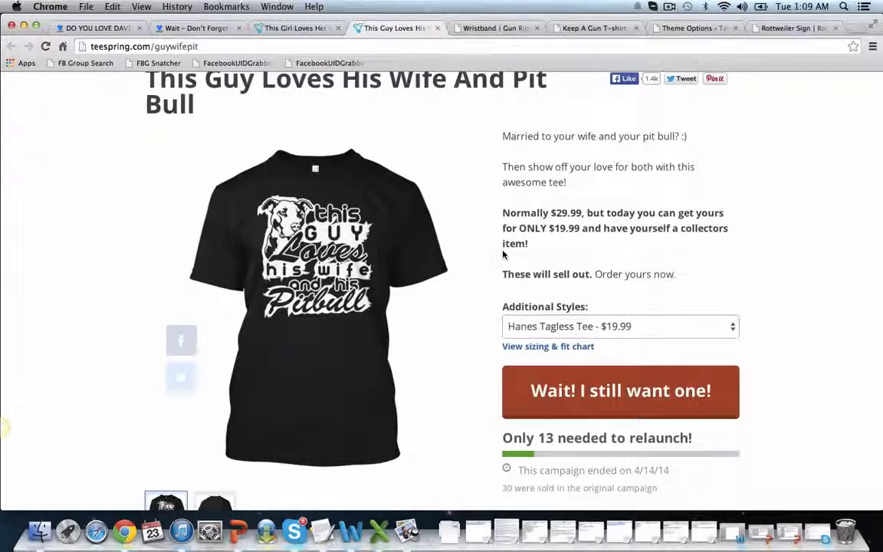
{"action": "left_click", "coordinate": [324, 29]}
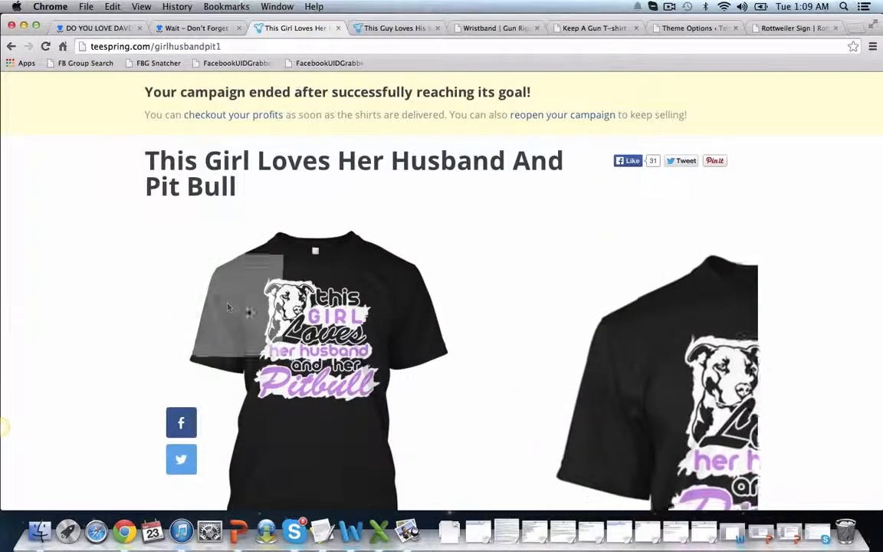
{"action": "scroll", "coordinate": [391, 337], "scroll_direction": "down", "scroll_amount": 2}
{"action": "scroll", "coordinate": [391, 337], "scroll_direction": "down", "scroll_amount": 2}
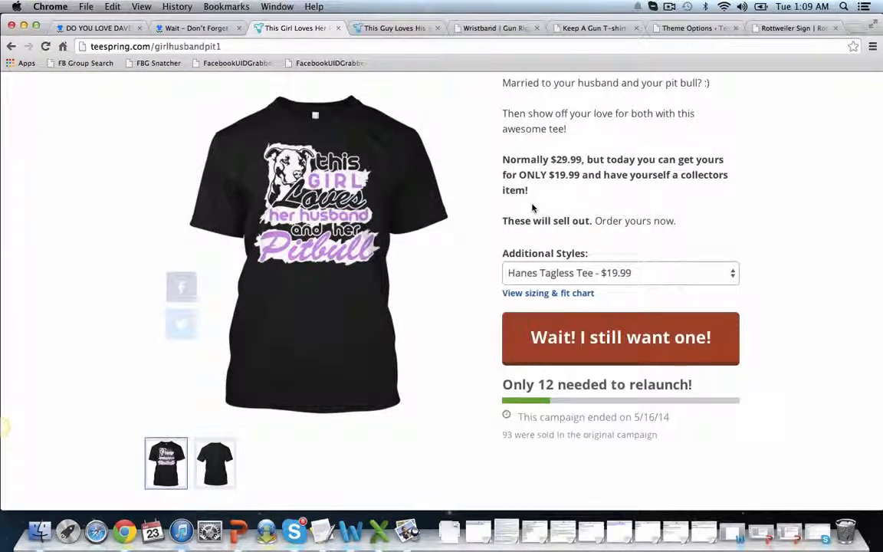
{"action": "left_click", "coordinate": [401, 29]}
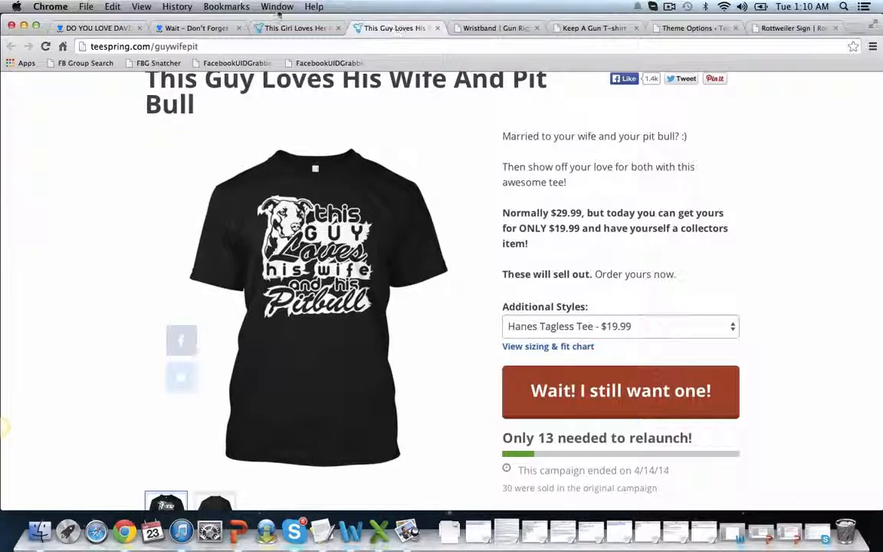
{"action": "left_click", "coordinate": [296, 30]}
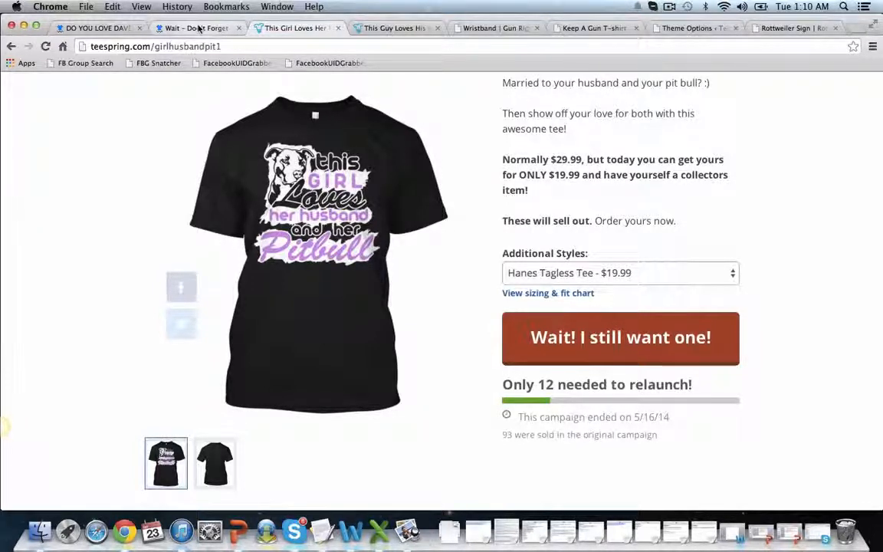
Switch to the Teestrong theme options, view the Quick (1click) Install page, and return to the Product Pages dashboard
{"action": "left_click", "coordinate": [701, 29]}
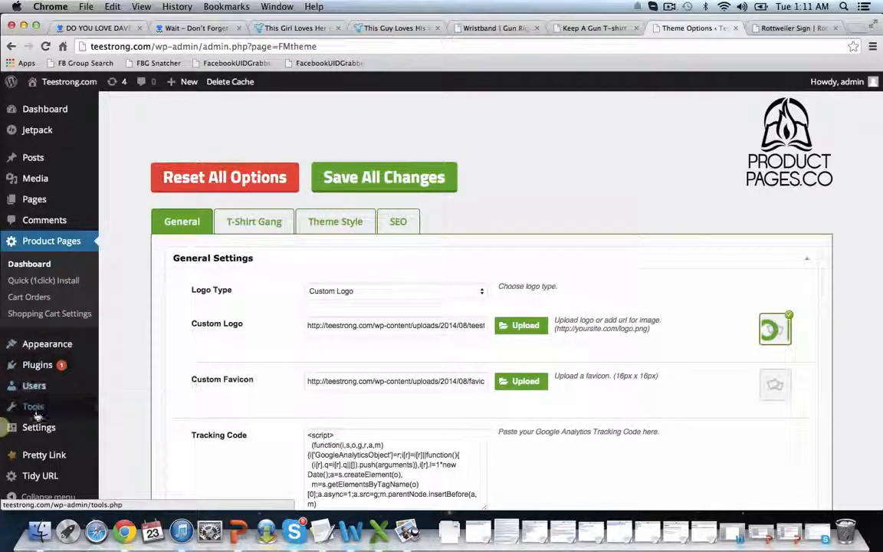
{"action": "mouse_move", "coordinate": [23, 406]}
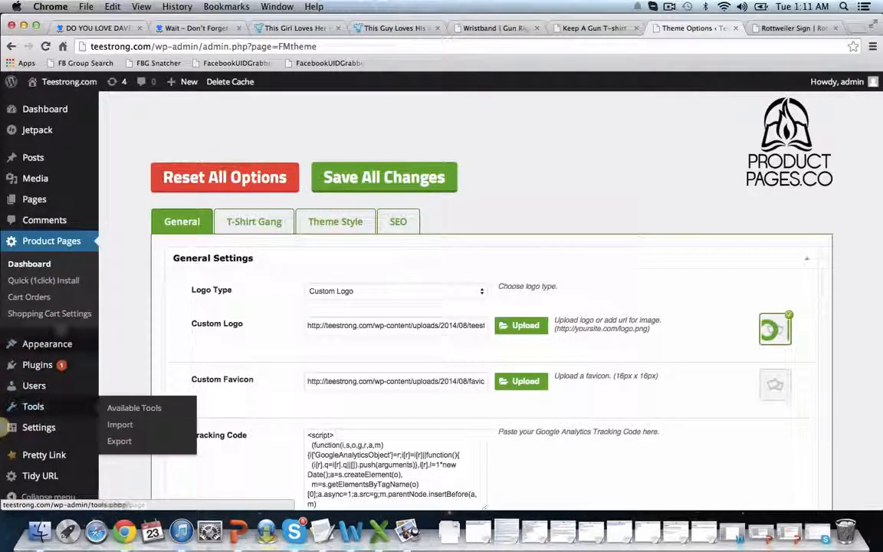
{"action": "left_click", "coordinate": [42, 282]}
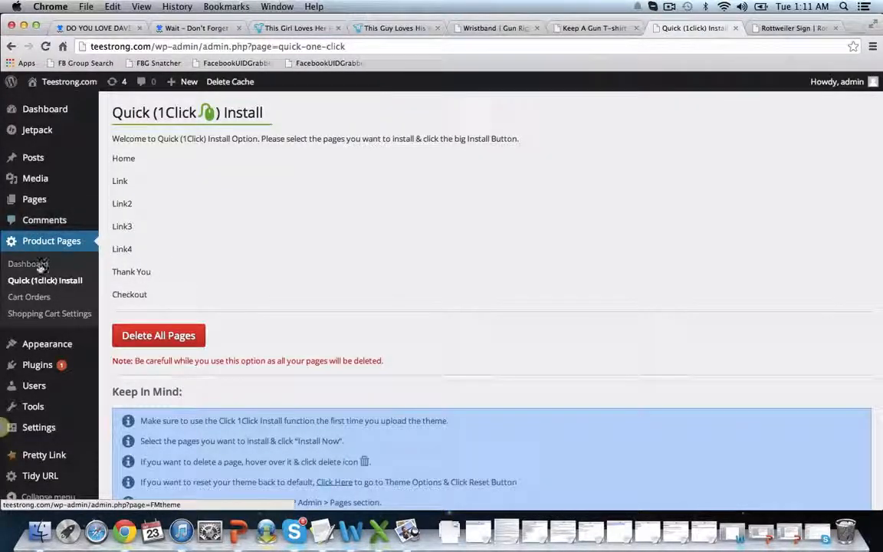
{"action": "left_click", "coordinate": [40, 265]}
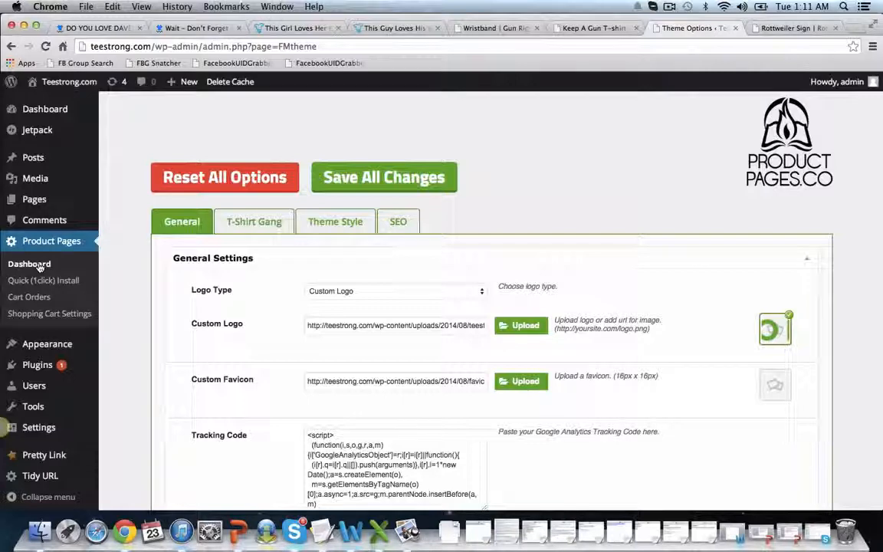
Examine the General theme settings, including logo, favicon, tracking code and custom CSS, plus the T-Shirt Gang, Theme Style and SEO sections
{"action": "scroll", "coordinate": [125, 301], "scroll_direction": "down", "scroll_amount": 2}
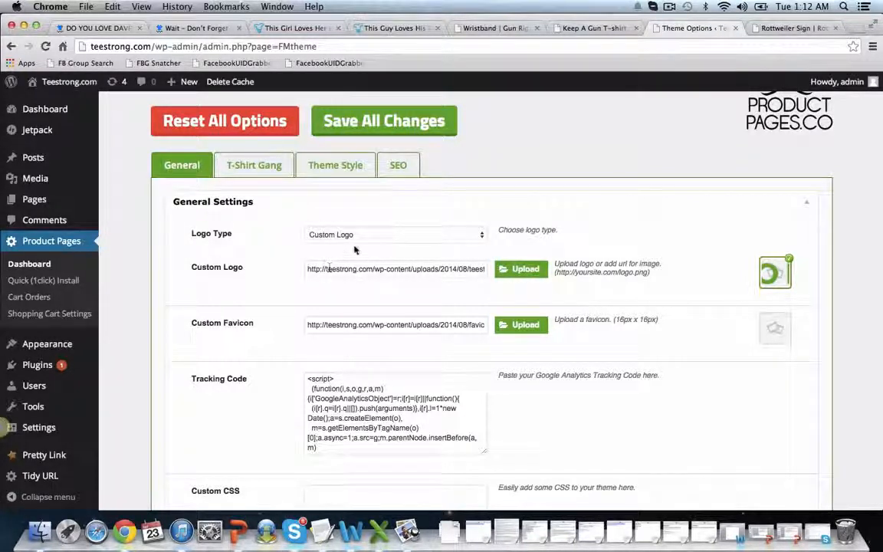
{"action": "scroll", "coordinate": [277, 324], "scroll_direction": "down", "scroll_amount": 2}
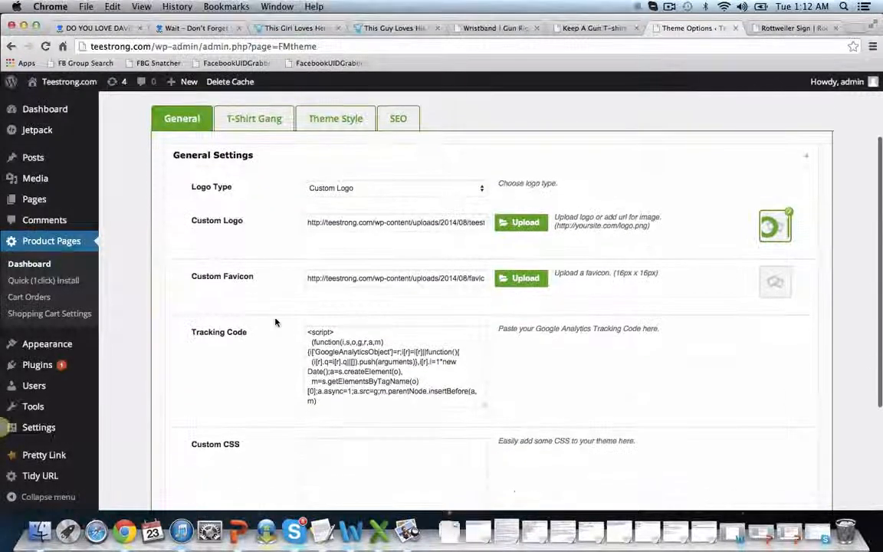
{"action": "scroll", "coordinate": [286, 307], "scroll_direction": "down", "scroll_amount": 2}
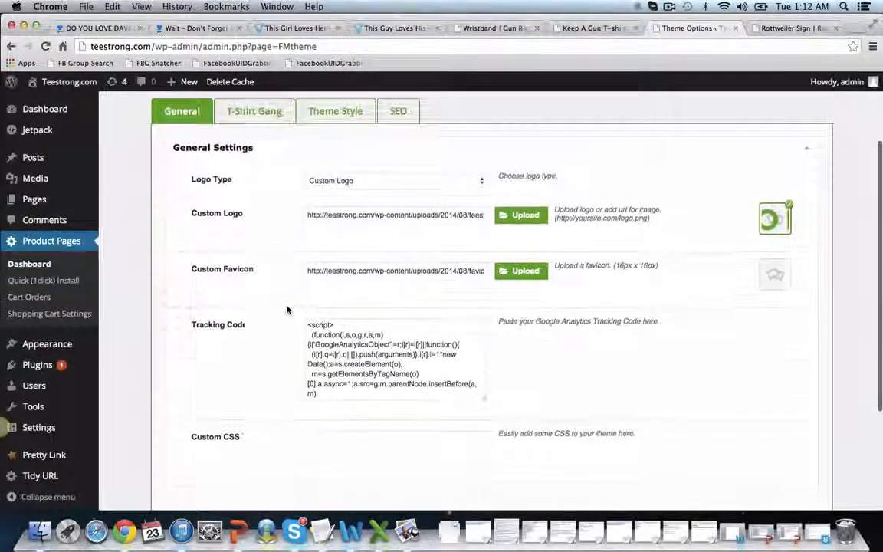
{"action": "scroll", "coordinate": [269, 326], "scroll_direction": "down", "scroll_amount": 3}
{"action": "scroll", "coordinate": [268, 326], "scroll_direction": "down", "scroll_amount": 1}
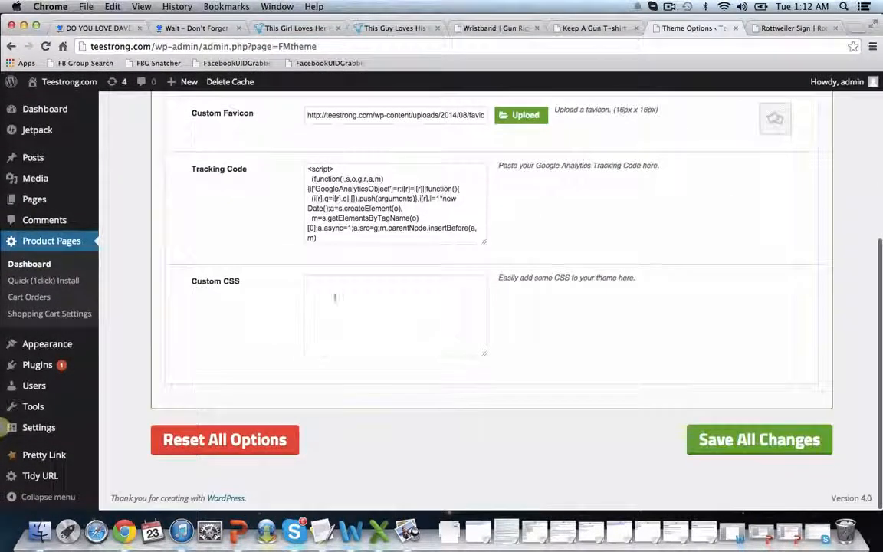
{"action": "scroll", "coordinate": [277, 336], "scroll_direction": "up", "scroll_amount": 3}
{"action": "scroll", "coordinate": [273, 361], "scroll_direction": "up", "scroll_amount": 3}
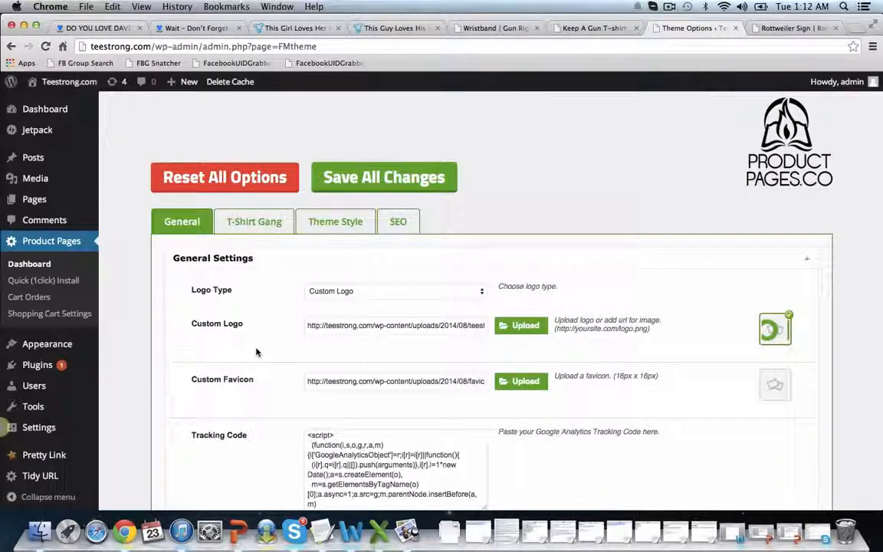
{"action": "left_click", "coordinate": [253, 224]}
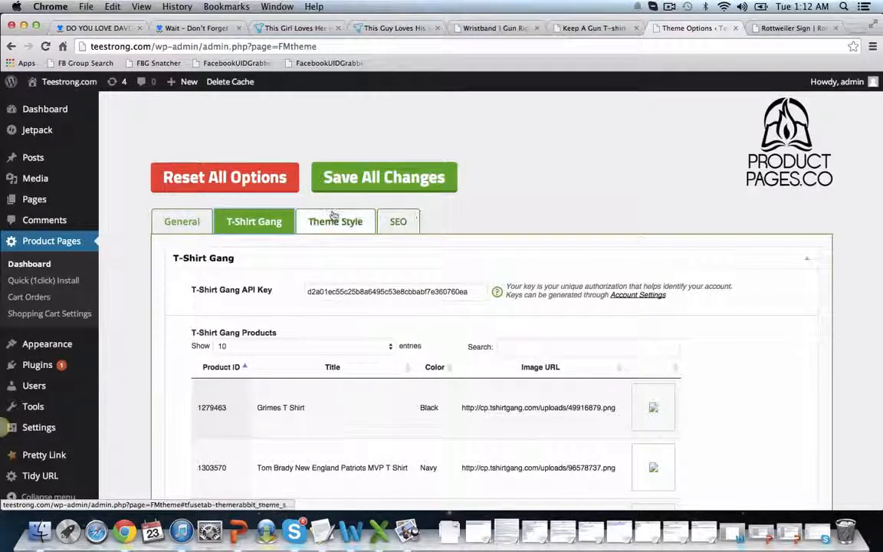
{"action": "left_click", "coordinate": [335, 222]}
{"action": "left_click", "coordinate": [400, 221]}
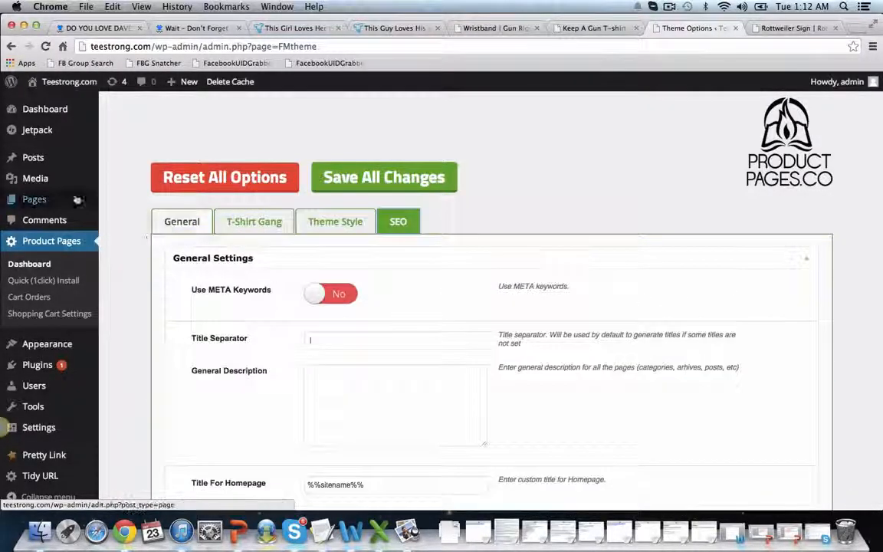
Add a new WordPress page titled "Demo"
{"action": "left_click", "coordinate": [35, 199]}
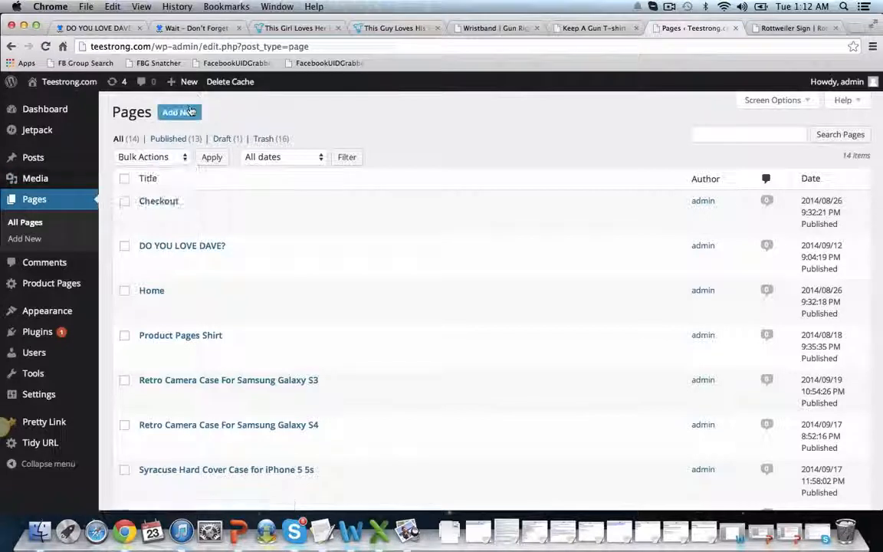
{"action": "left_click", "coordinate": [191, 111]}
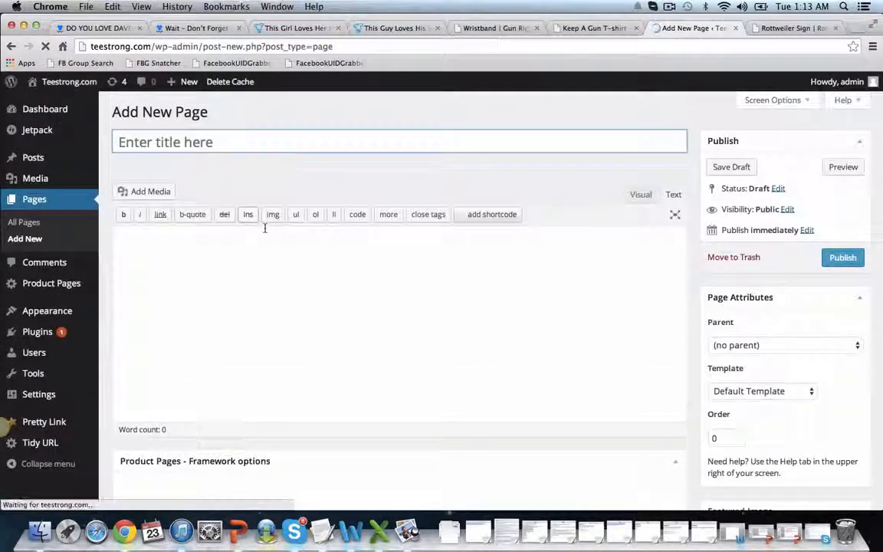
{"action": "type", "text": "Demo"}
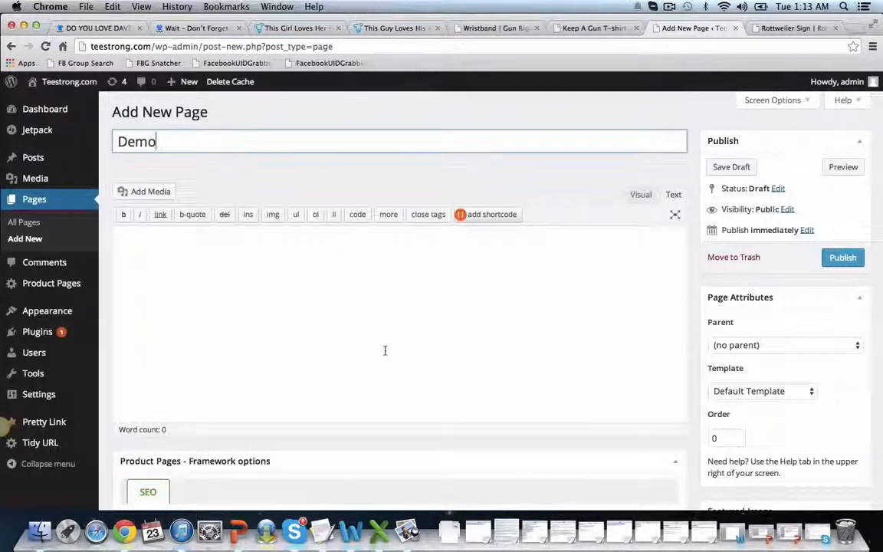
{"action": "left_click", "coordinate": [384, 352]}
Set the Demo page's template to Other Products
{"action": "scroll", "coordinate": [384, 353], "scroll_direction": "down", "scroll_amount": 3}
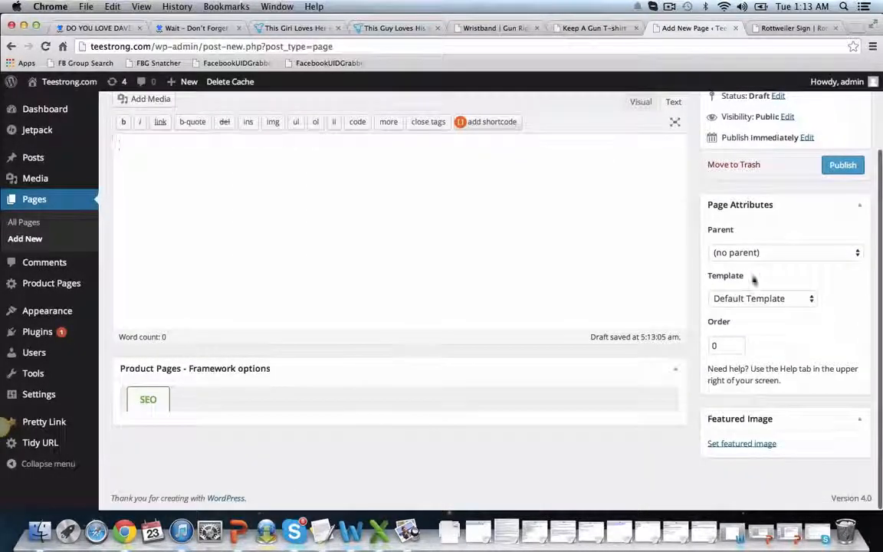
{"action": "left_click", "coordinate": [758, 298]}
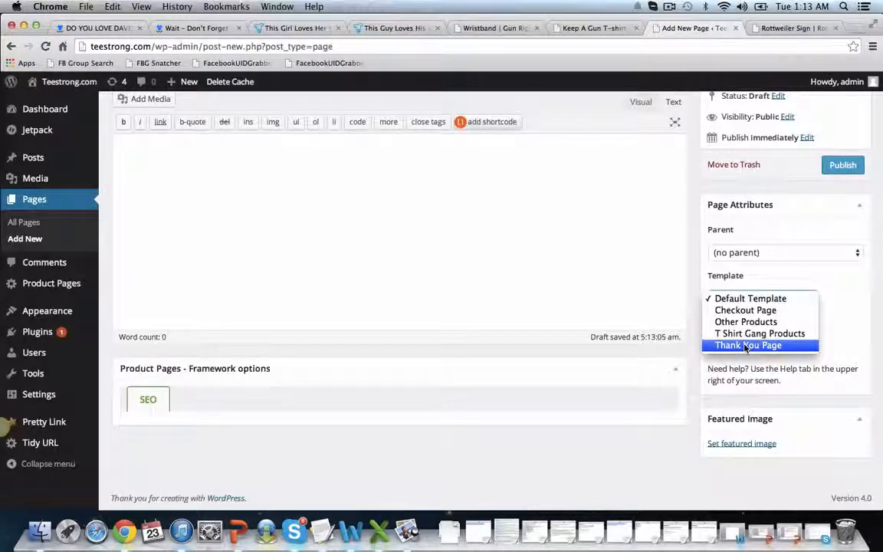
{"action": "left_click", "coordinate": [744, 324]}
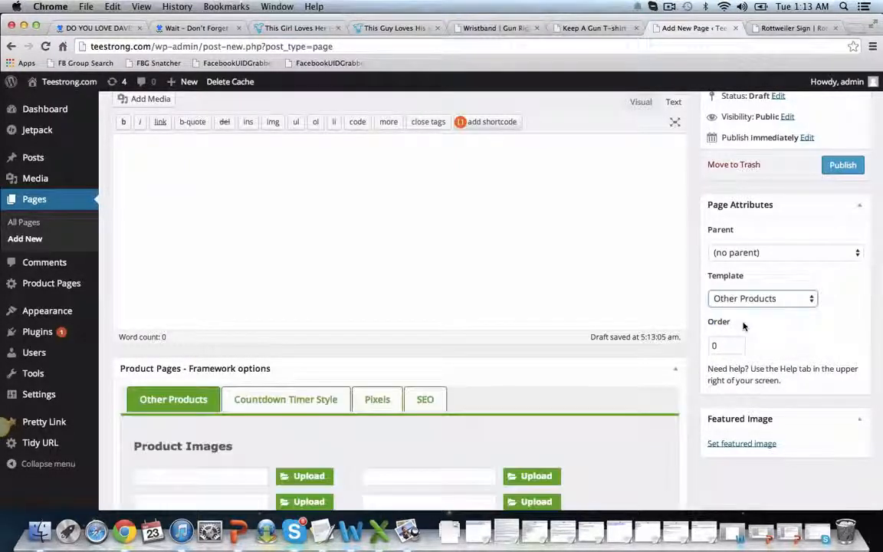
Upload front.jpg from the Documents folder and insert it at full size as the first product image
{"action": "scroll", "coordinate": [263, 406], "scroll_direction": "down", "scroll_amount": 3}
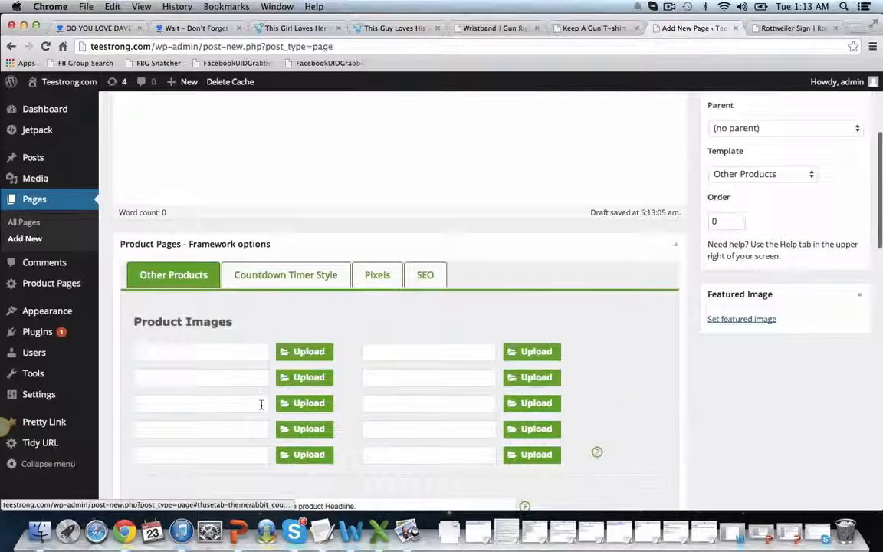
{"action": "scroll", "coordinate": [246, 335], "scroll_direction": "down", "scroll_amount": 1}
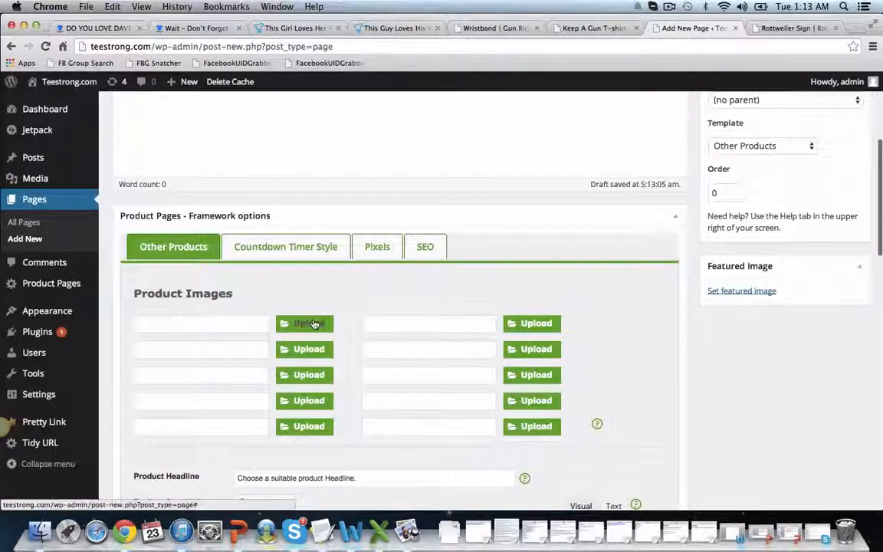
{"action": "left_click", "coordinate": [290, 325]}
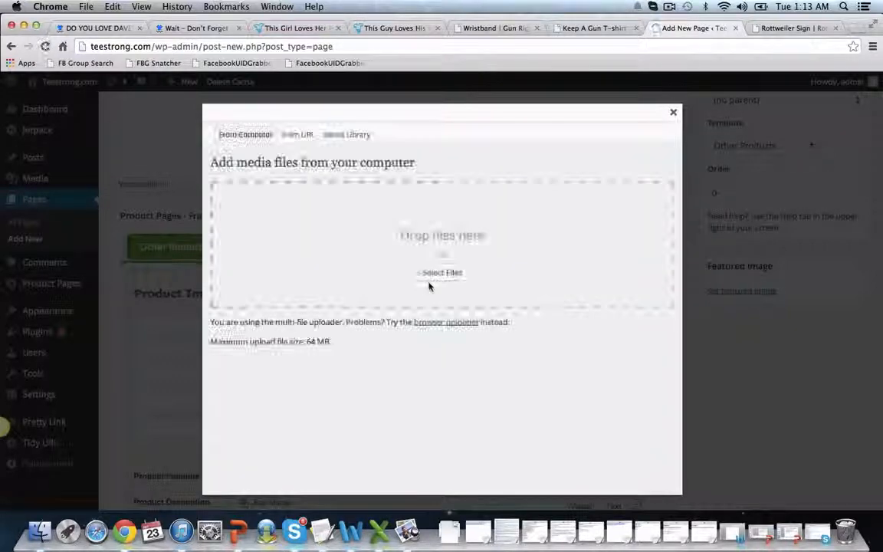
{"action": "left_click", "coordinate": [442, 273]}
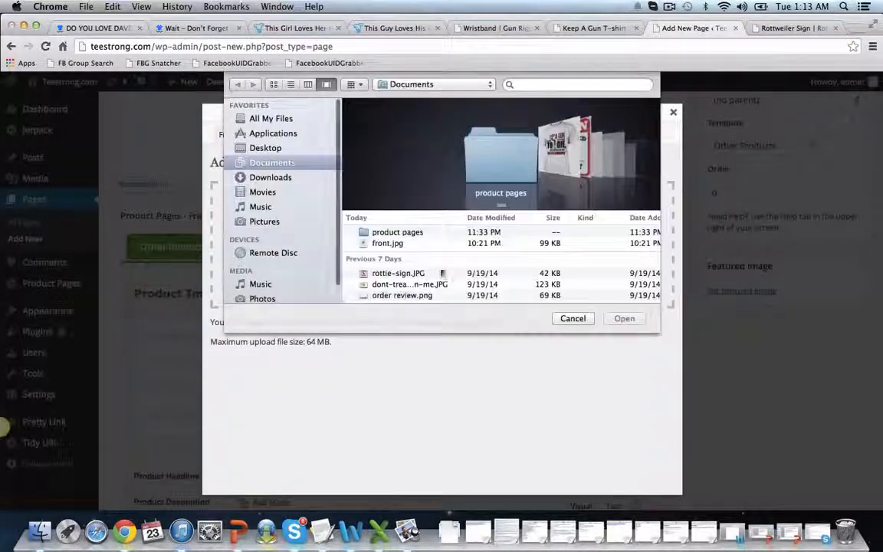
{"action": "left_click", "coordinate": [389, 243]}
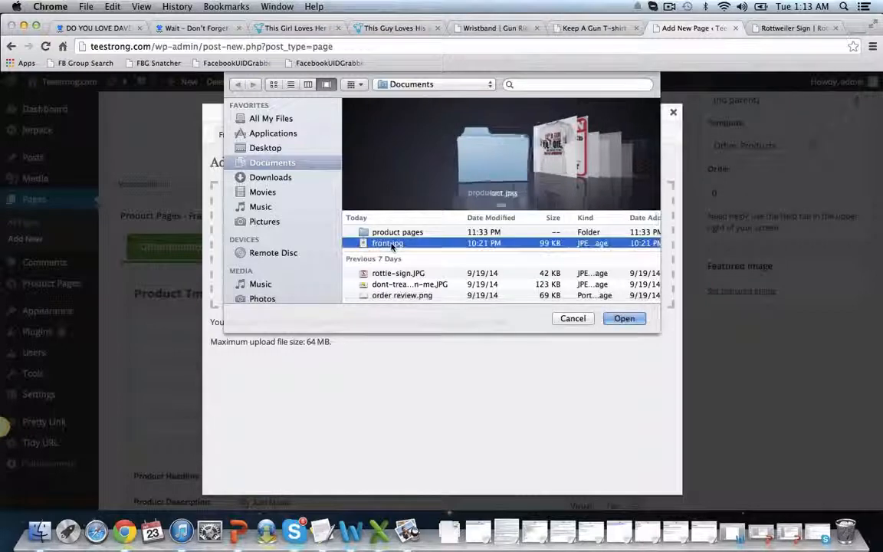
{"action": "left_click", "coordinate": [623, 318]}
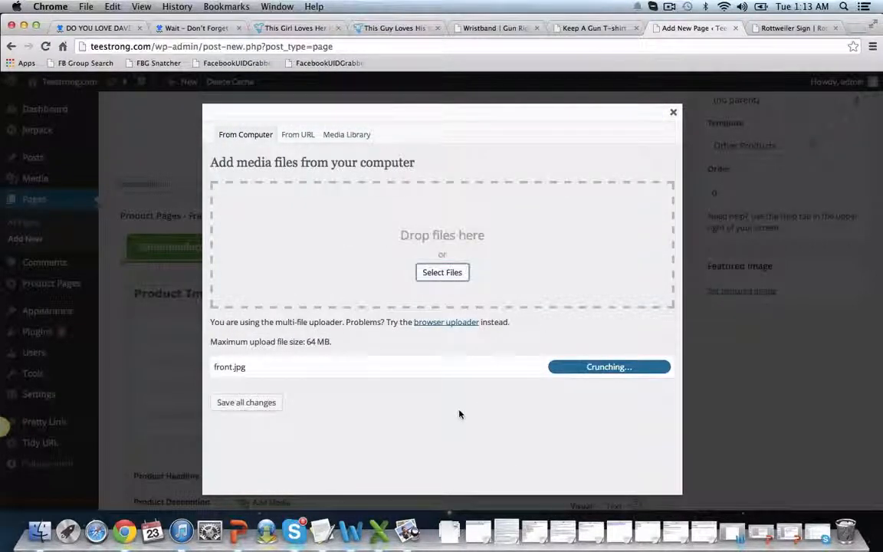
{"action": "scroll", "coordinate": [459, 412], "scroll_direction": "down", "scroll_amount": 7}
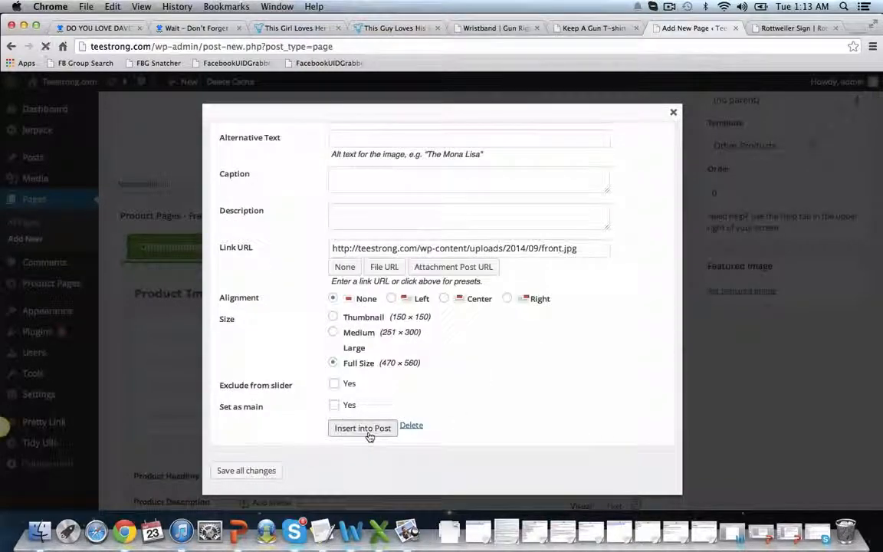
{"action": "left_click", "coordinate": [358, 426]}
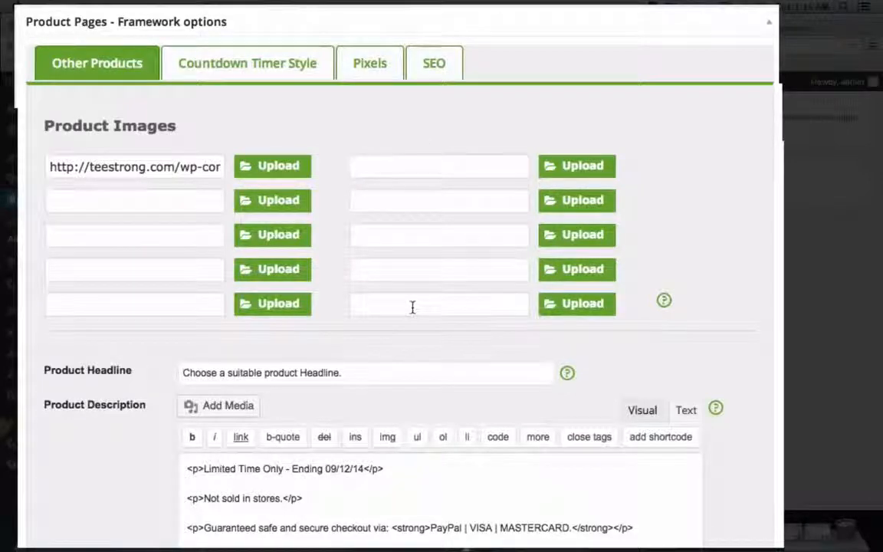
Replace the placeholder product headline with "Headline Here"
{"action": "scroll", "coordinate": [413, 307], "scroll_direction": "down", "scroll_amount": 2}
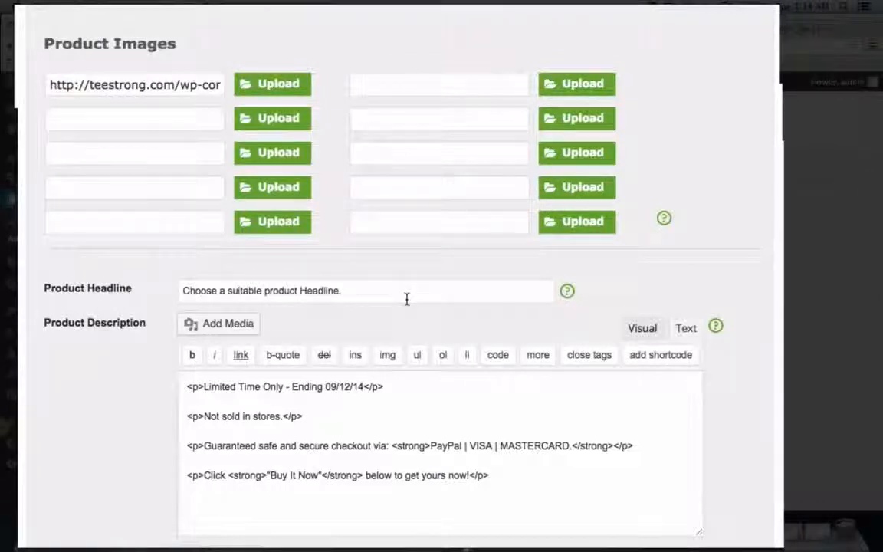
{"action": "triple_click", "coordinate": [406, 299]}
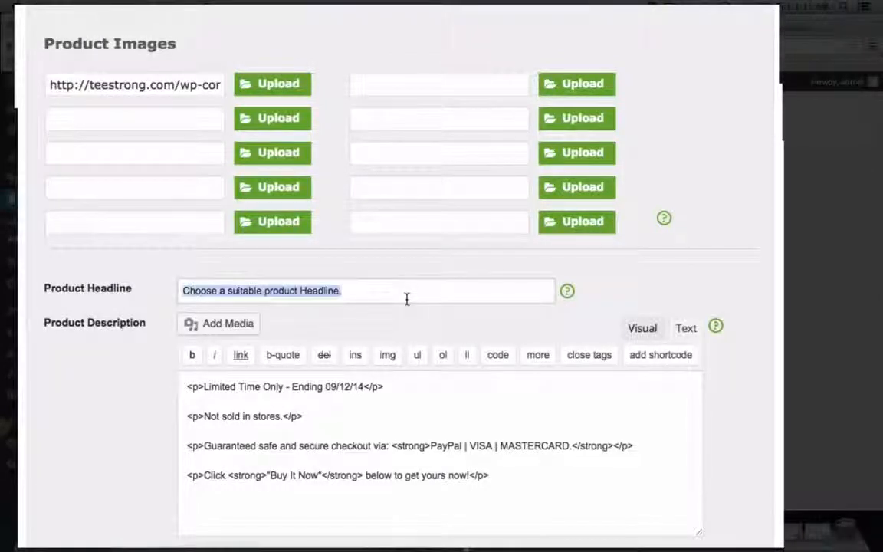
{"action": "type", "text": "Headline Here"}
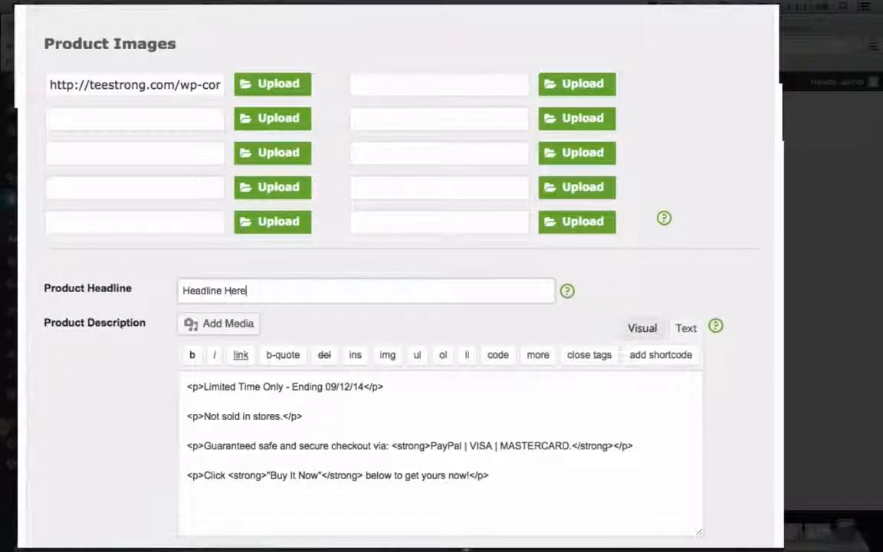
Change the limited-time offer's ending date in the product description to 09/27/14
{"action": "left_click", "coordinate": [351, 386]}
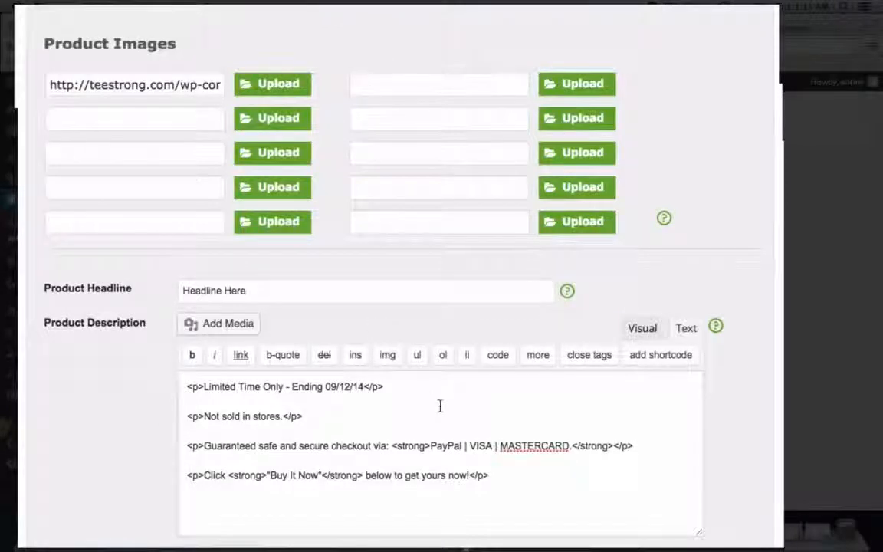
{"action": "key", "text": "BackSpace"}
{"action": "key", "text": "BackSpace"}
{"action": "type", "text": "27"}
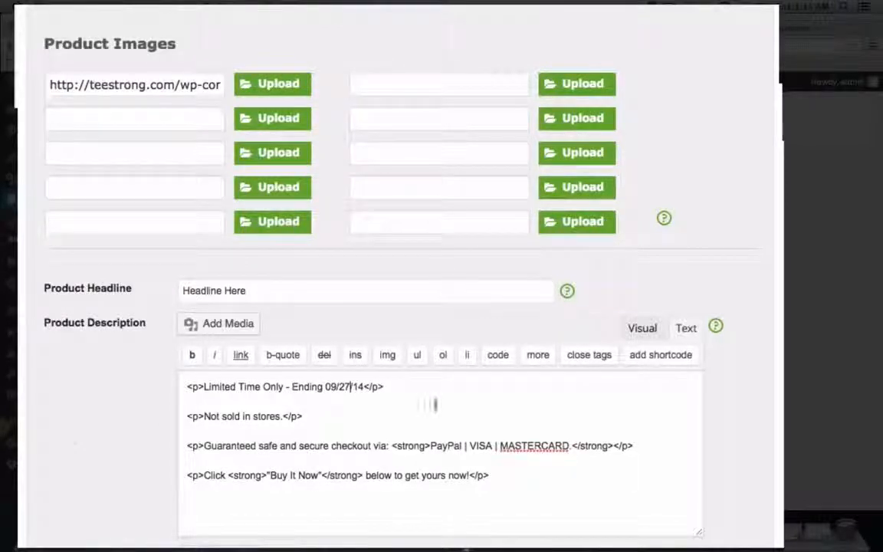
Enter "Gun Rights T-shirt" as the short description for the checkout page
{"action": "scroll", "coordinate": [149, 435], "scroll_direction": "down", "scroll_amount": 5}
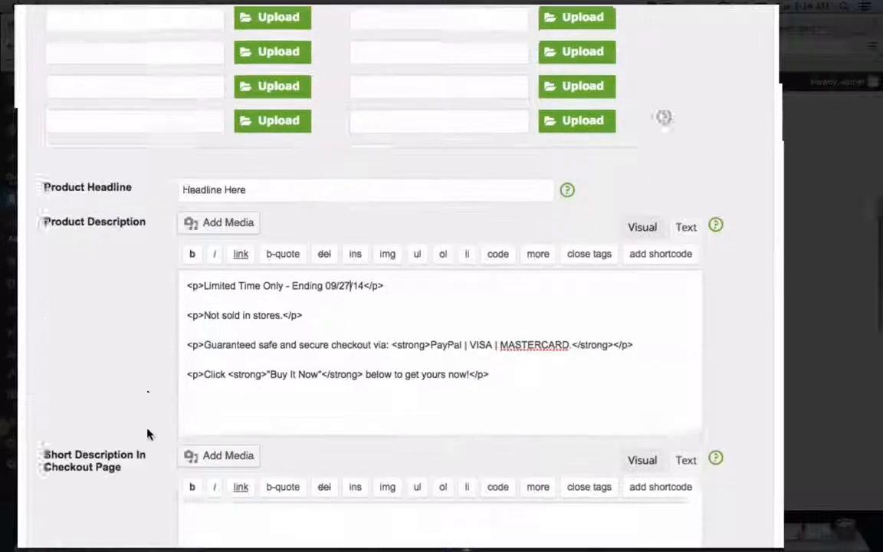
{"action": "scroll", "coordinate": [149, 435], "scroll_direction": "down", "scroll_amount": 1}
{"action": "left_click", "coordinate": [272, 355]}
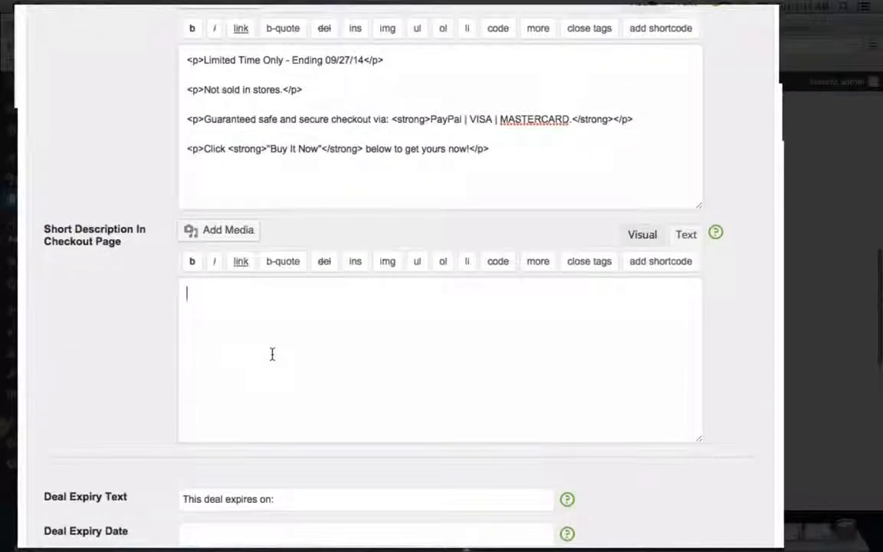
{"action": "type", "text": "Gun"}
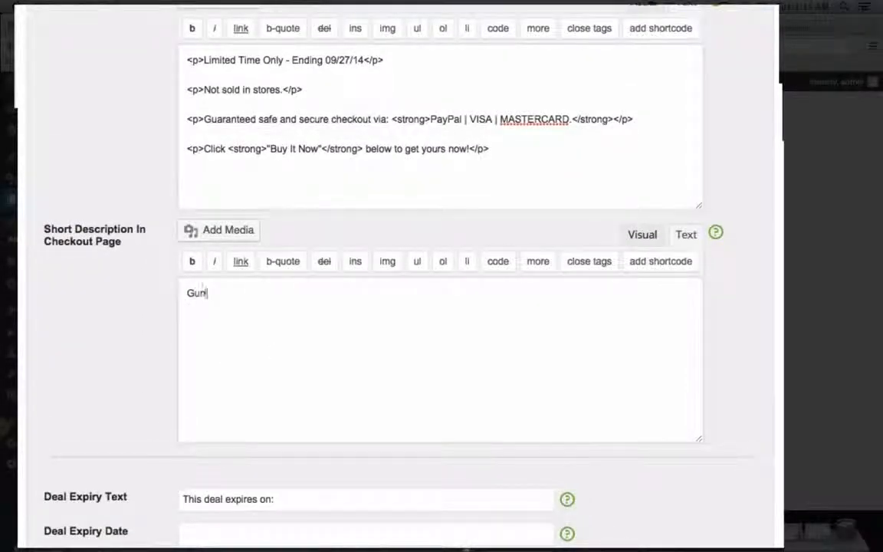
{"action": "type", "text": " Rights T-shir"}
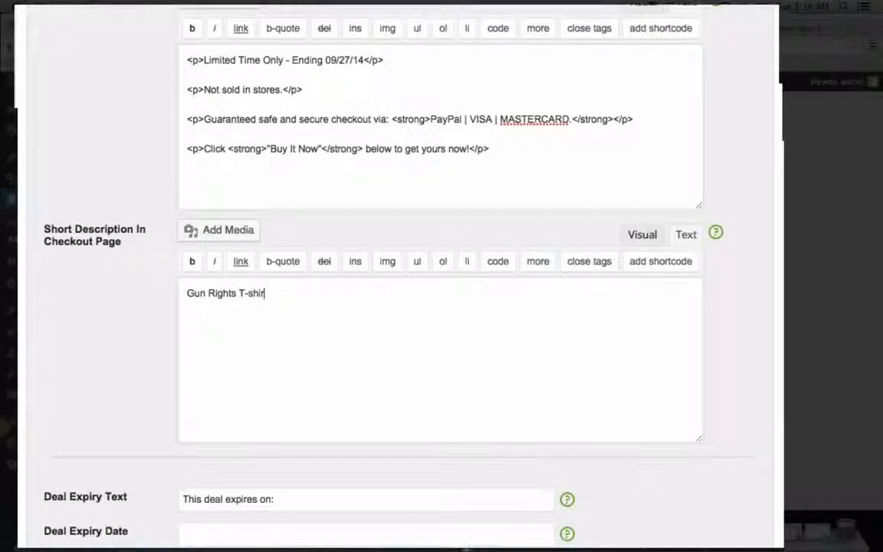
{"action": "type", "text": "t"}
Set the deal expiry date to September 27, 2014 at 23:18
{"action": "scroll", "coordinate": [93, 388], "scroll_direction": "down", "scroll_amount": 4}
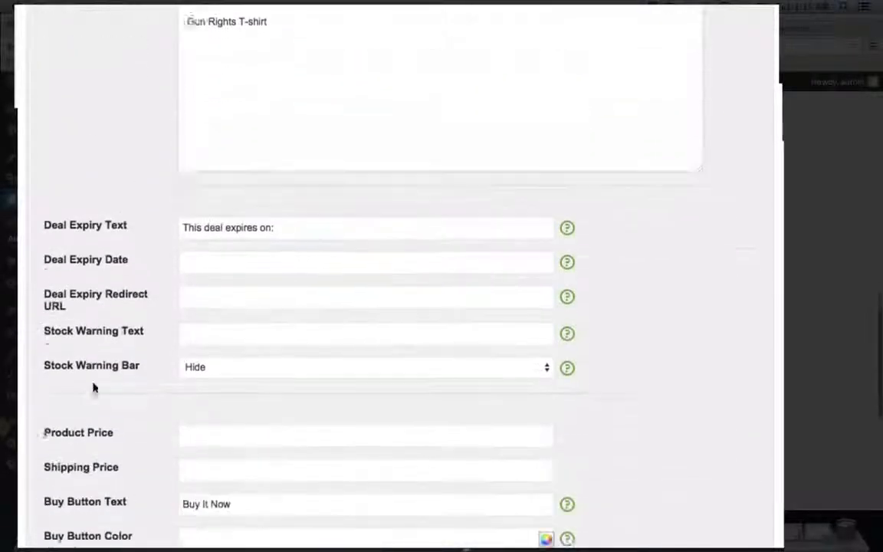
{"action": "scroll", "coordinate": [93, 388], "scroll_direction": "down", "scroll_amount": 1}
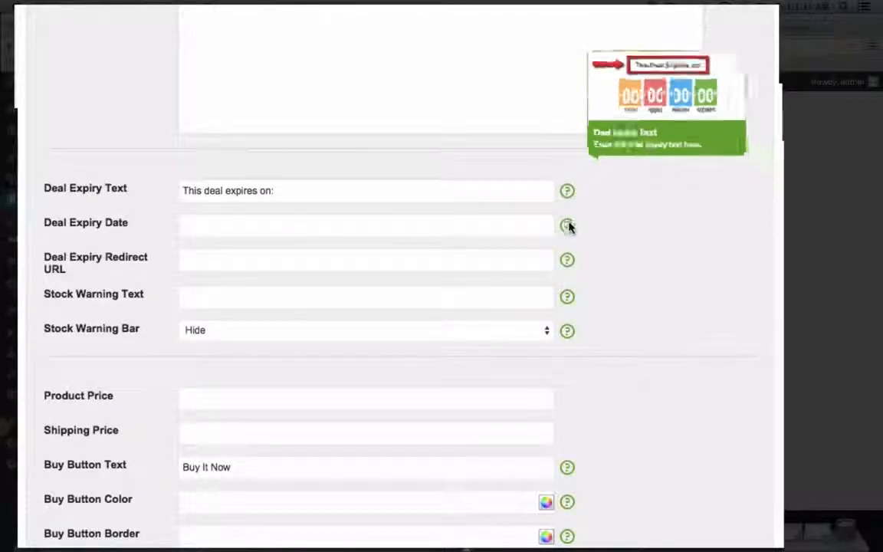
{"action": "mouse_move", "coordinate": [567, 261]}
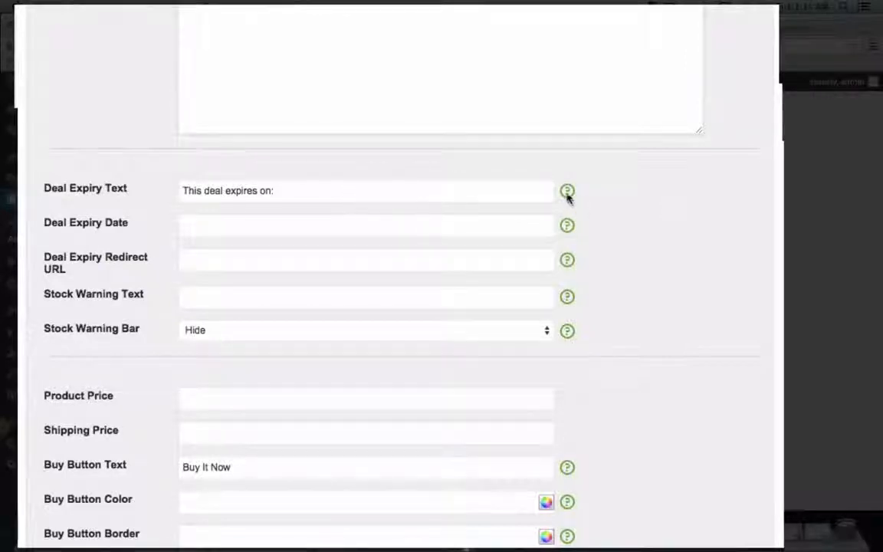
{"action": "mouse_move", "coordinate": [567, 192]}
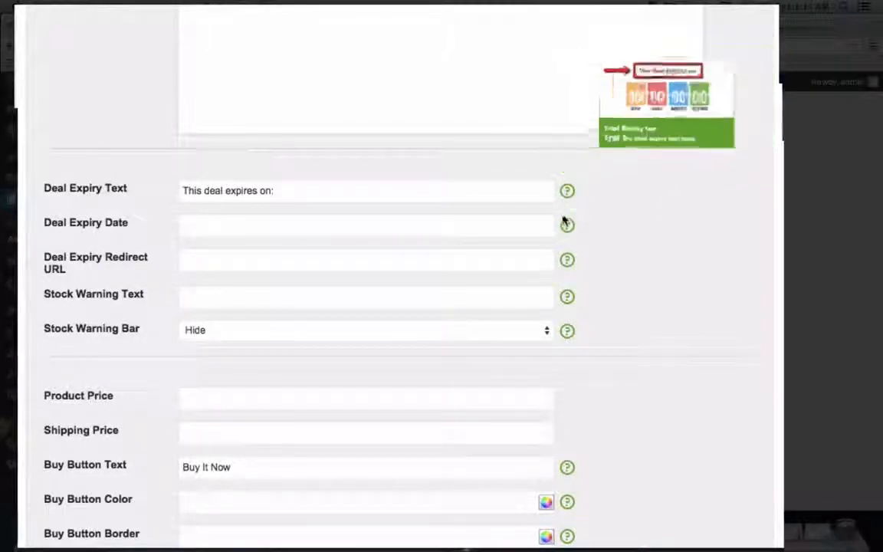
{"action": "left_click", "coordinate": [442, 223]}
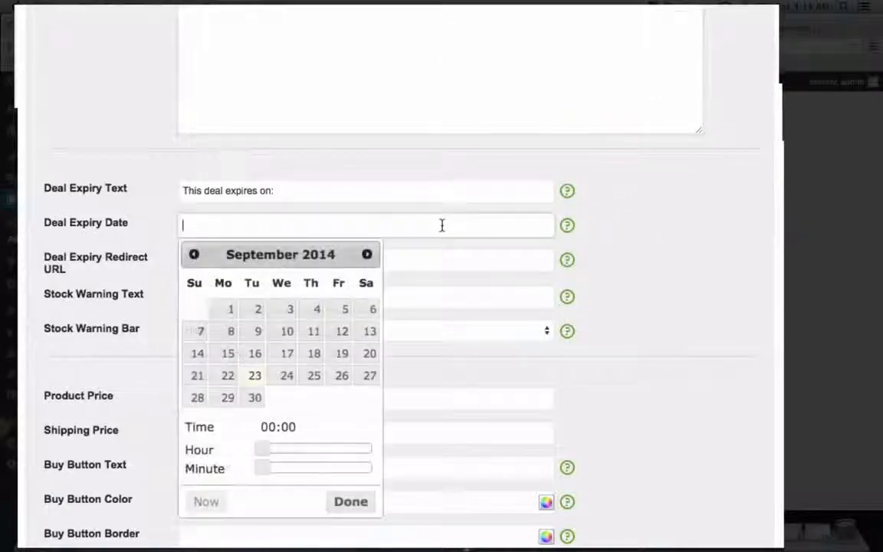
{"action": "left_click", "coordinate": [369, 376]}
{"action": "left_click_drag", "start_coordinate": [280, 450], "coordinate": [377, 449]}
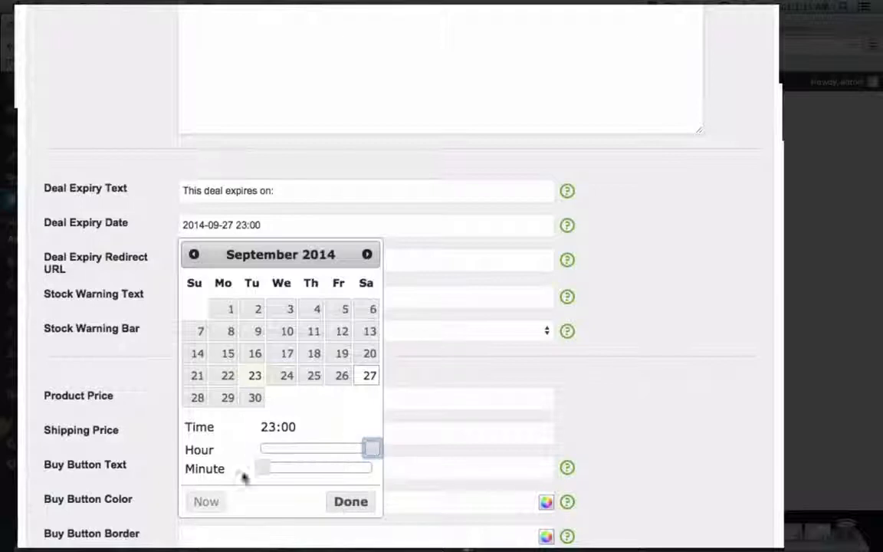
{"action": "left_click_drag", "start_coordinate": [262, 469], "coordinate": [299, 467]}
{"action": "left_click", "coordinate": [351, 503]}
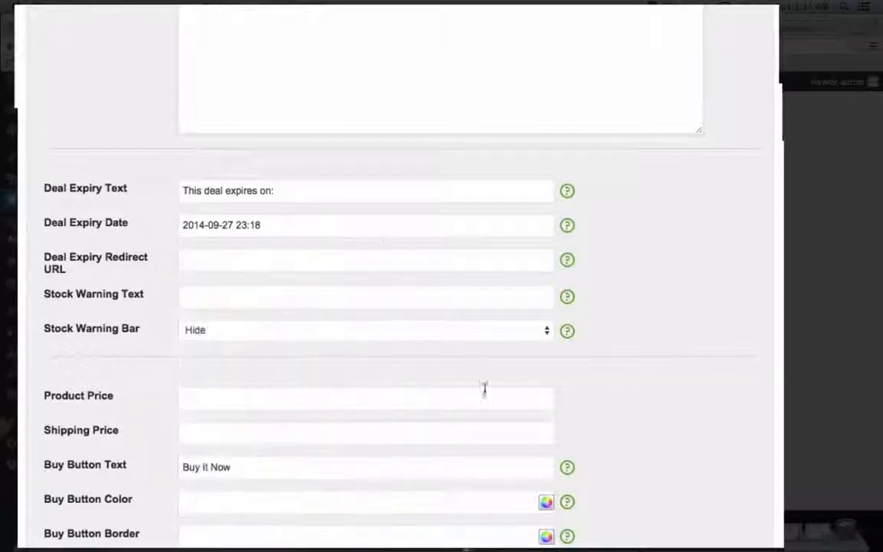
Enter "ALMOST OUT OF STOCK!" as the stock warning text
{"action": "scroll", "coordinate": [418, 372], "scroll_direction": "down", "scroll_amount": 1}
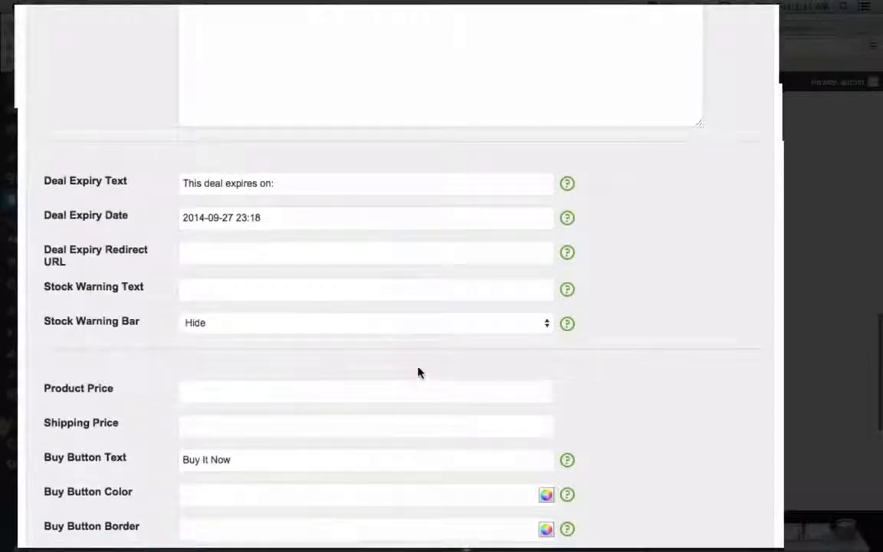
{"action": "left_click", "coordinate": [392, 290]}
{"action": "type", "text": "ALMOST O"}
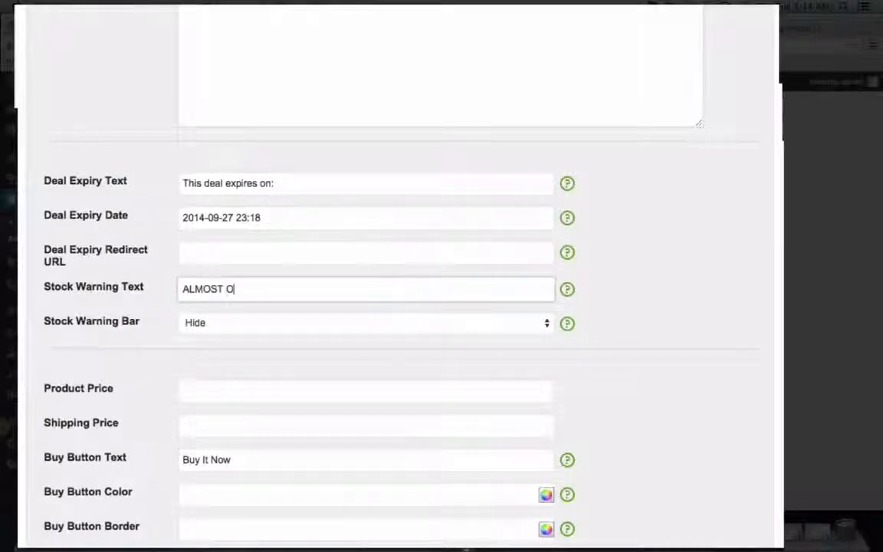
{"action": "type", "text": "UT OF STOCK!"}
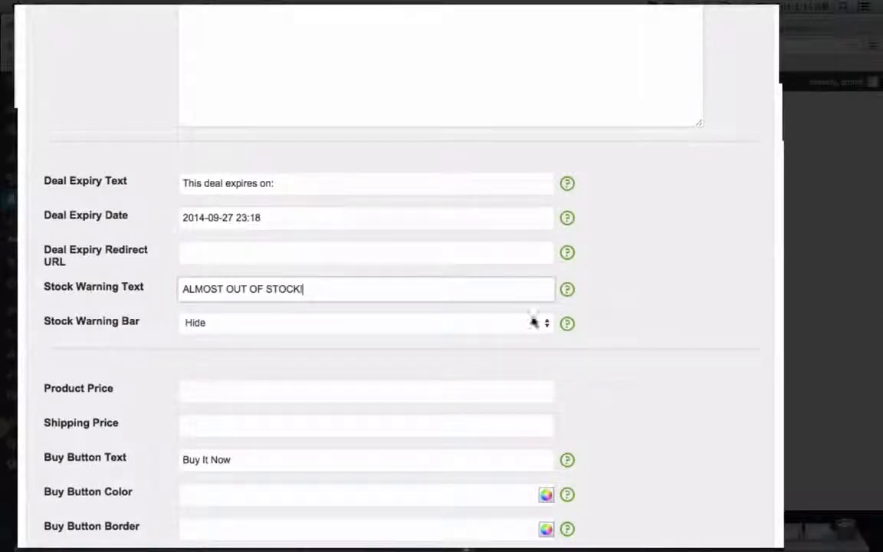
{"action": "left_click", "coordinate": [637, 349]}
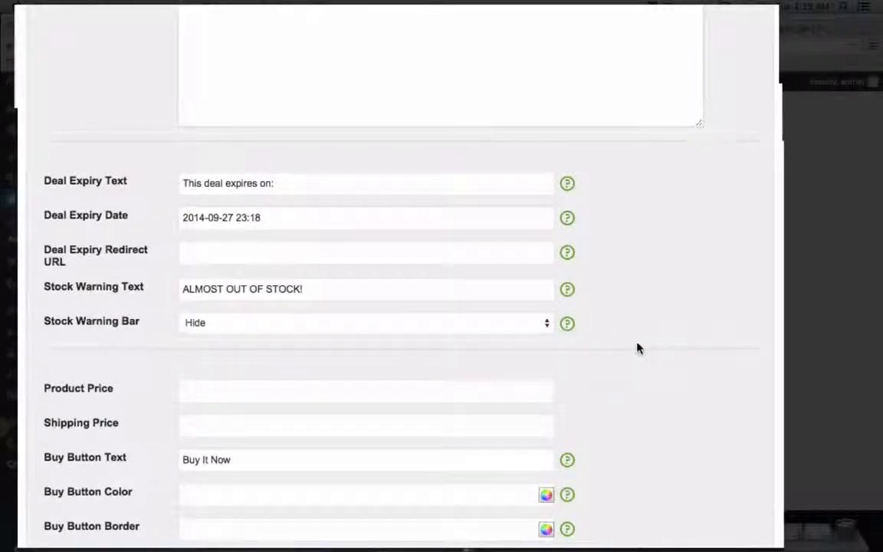
Set the product price to 21.99 and the shipping price to 3.99
{"action": "scroll", "coordinate": [637, 349], "scroll_direction": "down", "scroll_amount": 5}
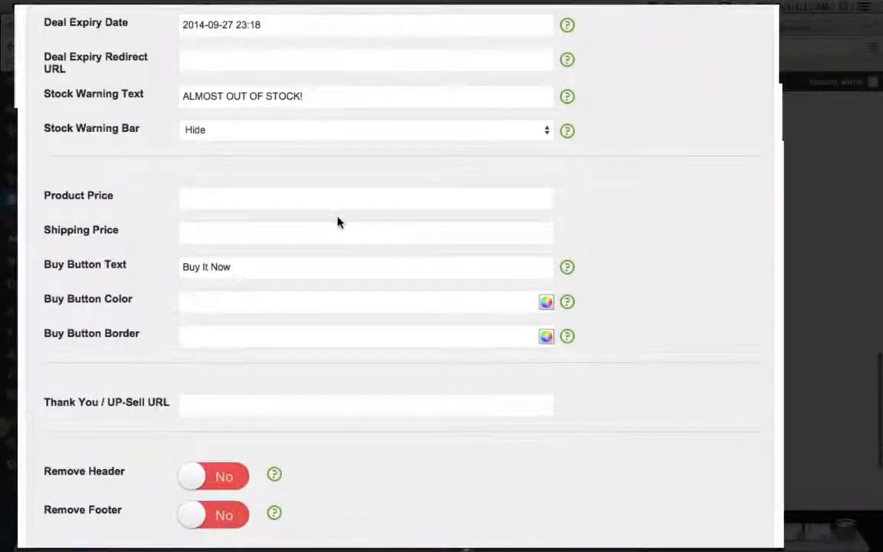
{"action": "left_click", "coordinate": [312, 196]}
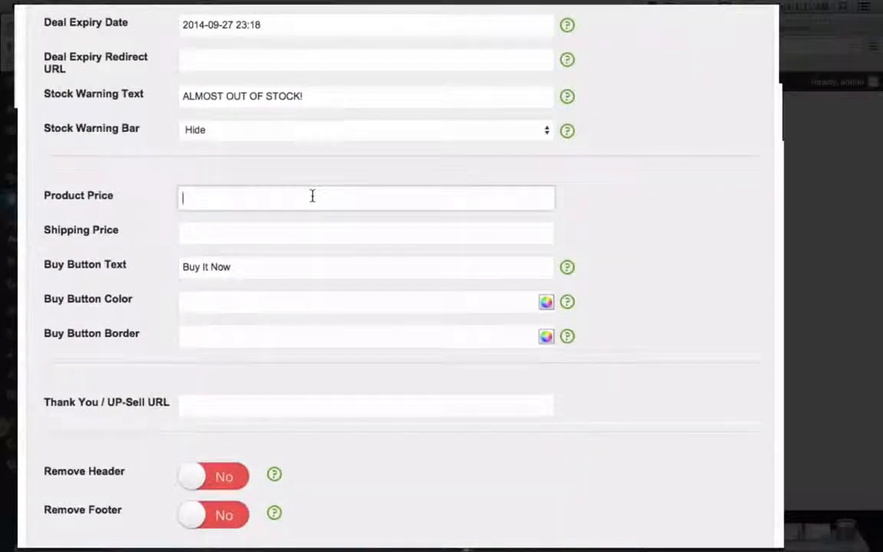
{"action": "type", "text": "21.99"}
{"action": "key", "text": "Tab"}
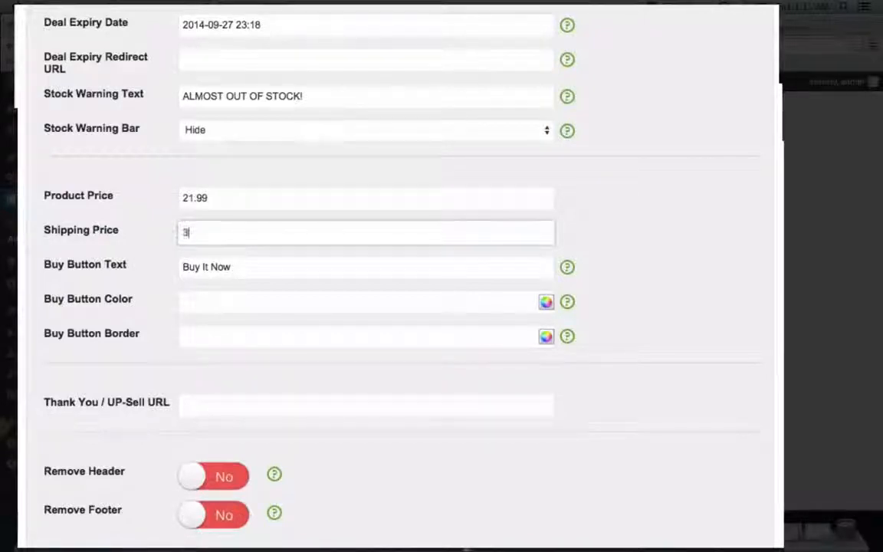
{"action": "type", "text": "99"}
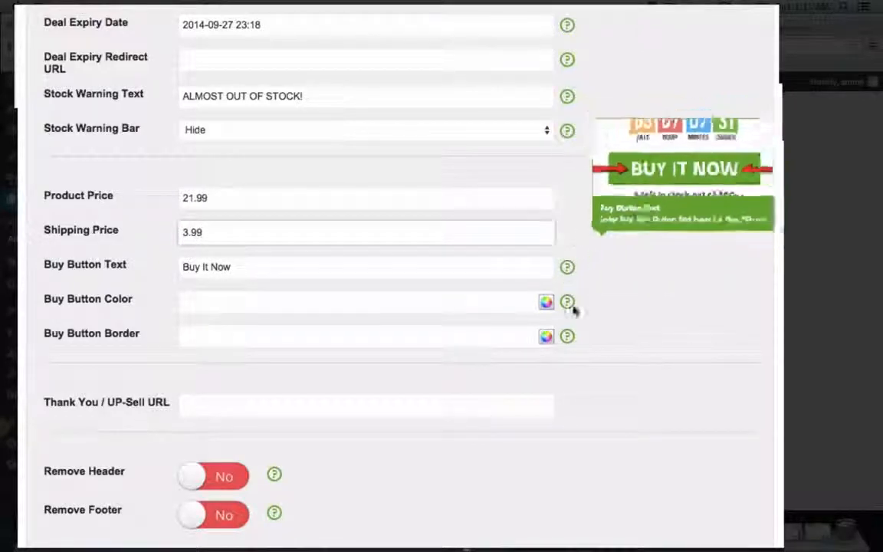
{"action": "scroll", "coordinate": [506, 349], "scroll_direction": "down", "scroll_amount": 3}
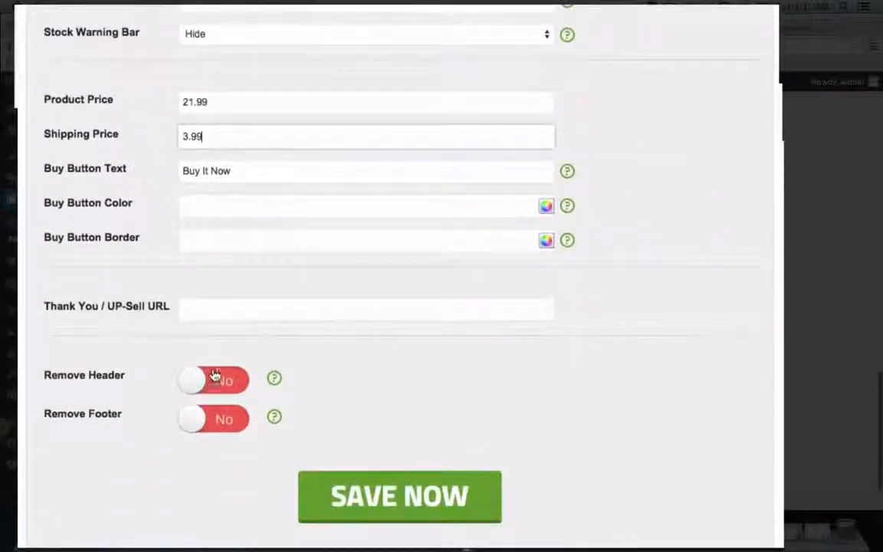
{"action": "left_click", "coordinate": [265, 314]}
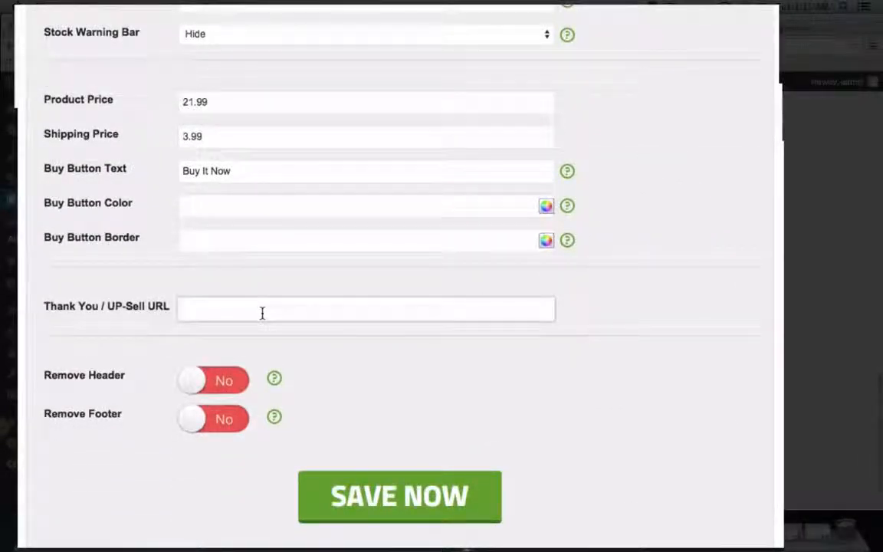
{"action": "type", "text": "www.google.com"}
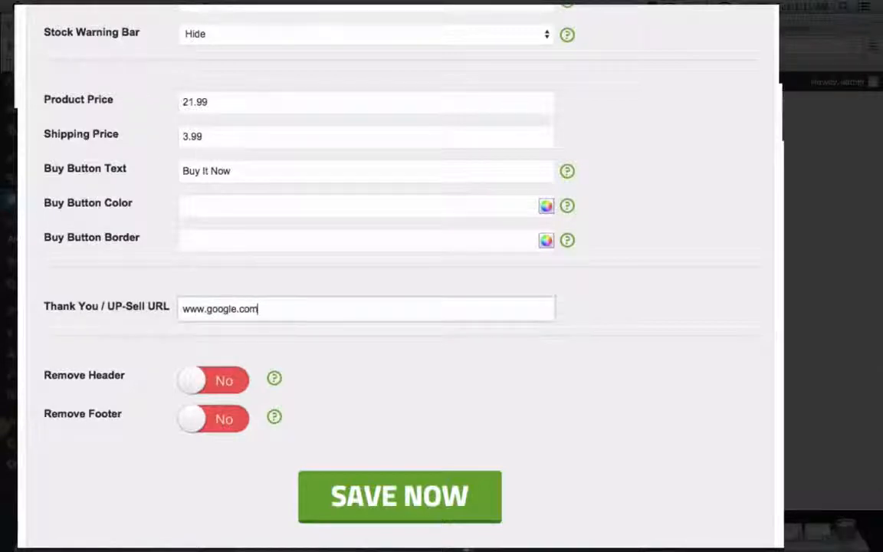
Enable removal of the page's header and footer, and save the Demo page
{"action": "left_click", "coordinate": [223, 381]}
{"action": "left_click", "coordinate": [236, 422]}
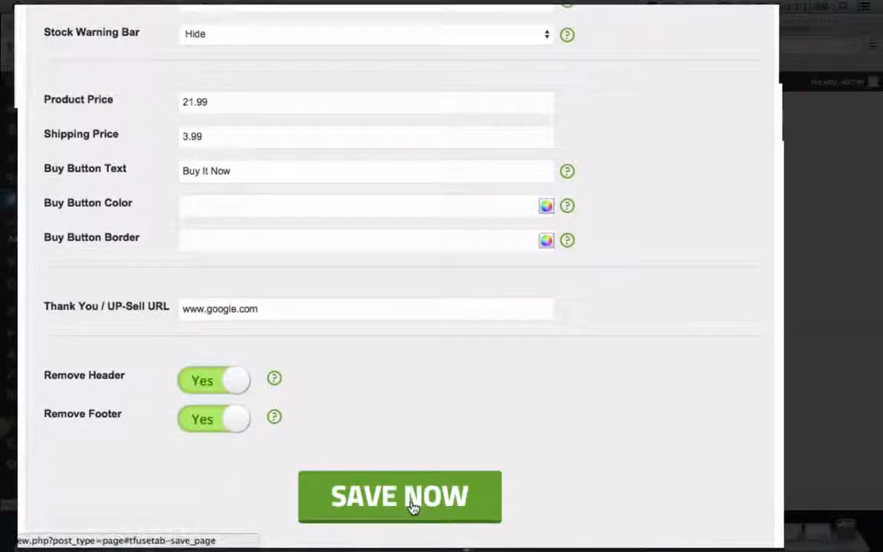
{"action": "left_click", "coordinate": [412, 503]}
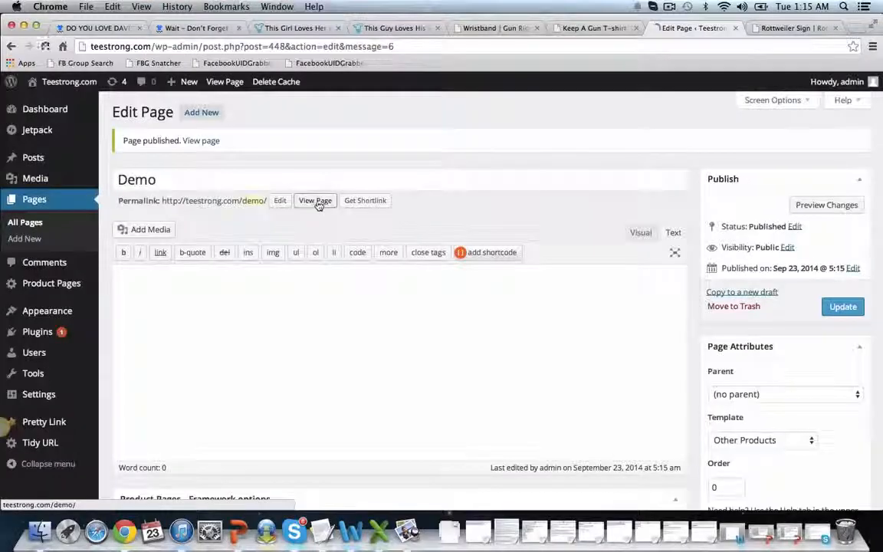
View the published Demo page and examine its headline, product image, countdown, price and buy button
{"action": "left_click", "coordinate": [318, 204]}
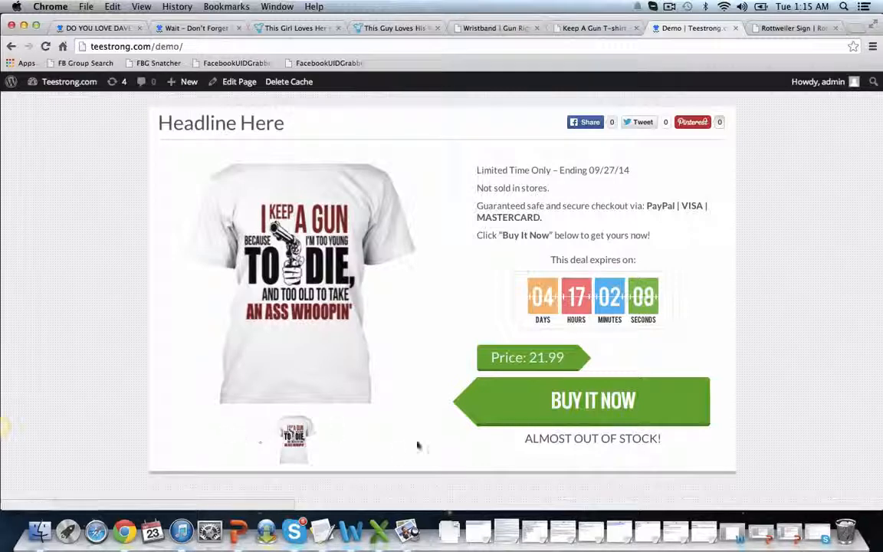
{"action": "mouse_move", "coordinate": [398, 365]}
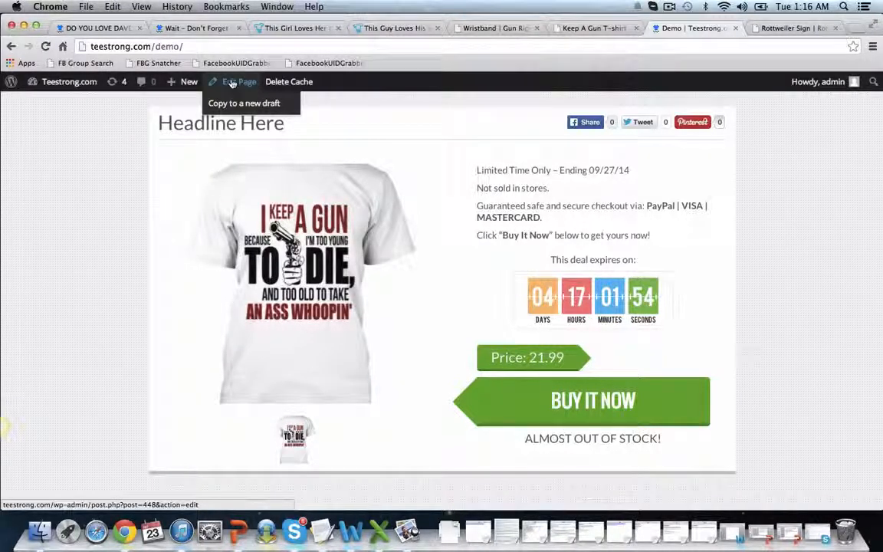
Return to editing the Demo page and preview countdown timer Styles 2, 3 and 4, finishing on Style 1
{"action": "mouse_move", "coordinate": [69, 88]}
{"action": "left_click", "coordinate": [11, 46]}
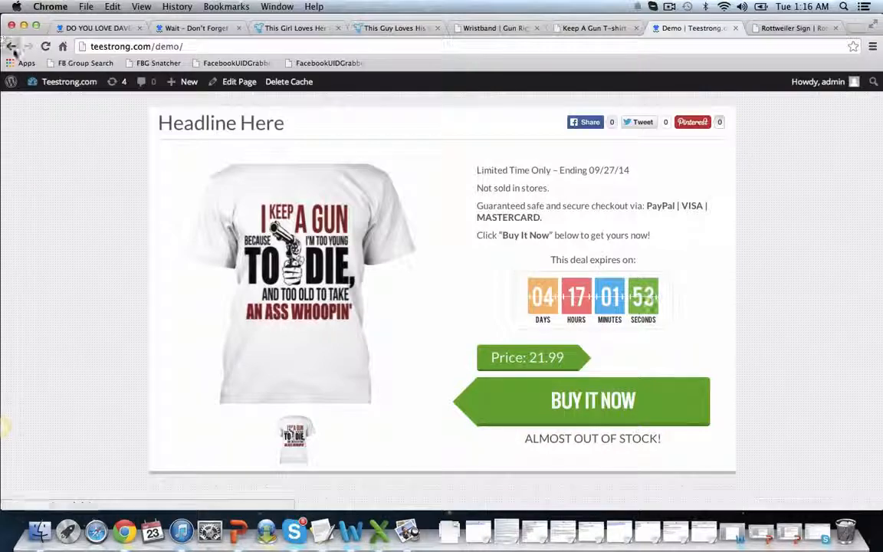
{"action": "scroll", "coordinate": [272, 376], "scroll_direction": "down", "scroll_amount": 10}
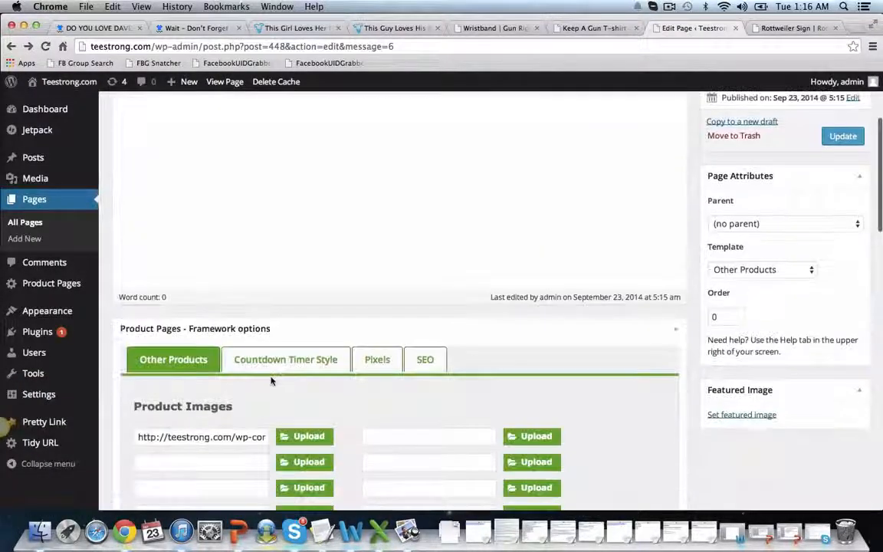
{"action": "scroll", "coordinate": [272, 377], "scroll_direction": "up", "scroll_amount": 1}
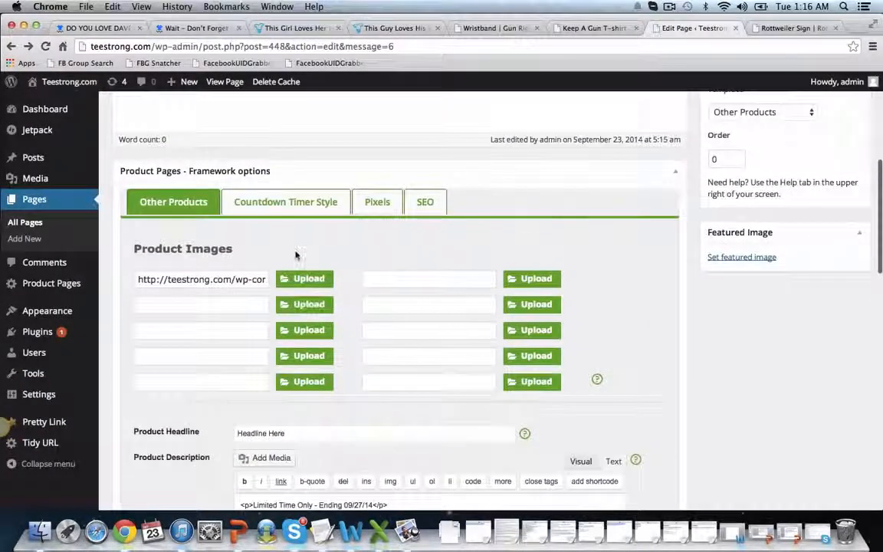
{"action": "left_click", "coordinate": [286, 203]}
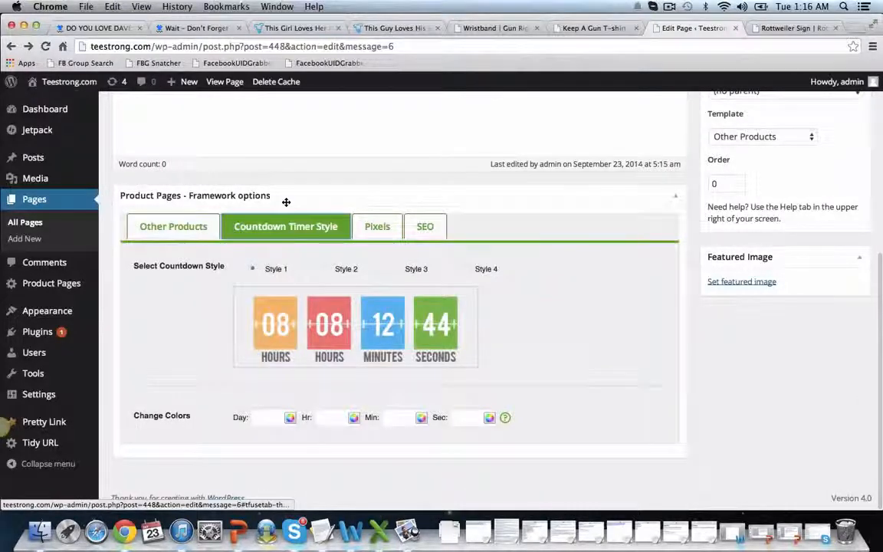
{"action": "left_click", "coordinate": [338, 270]}
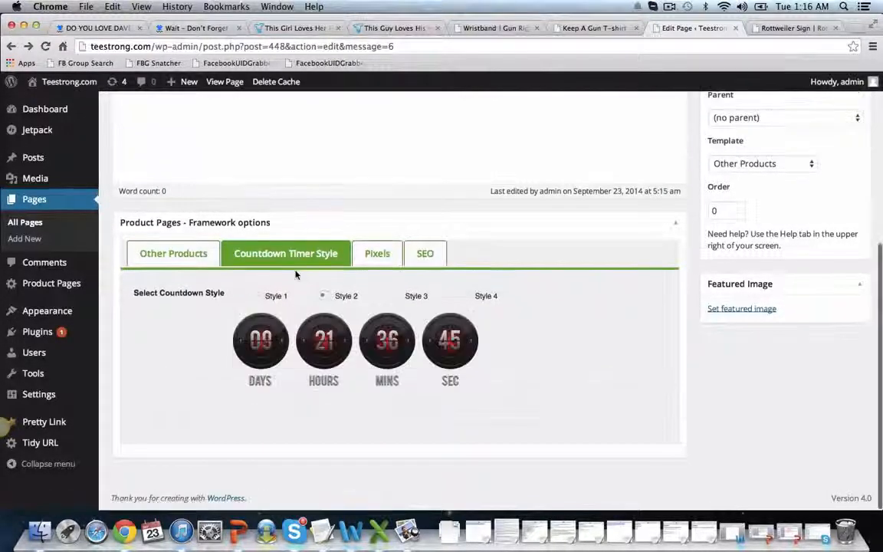
{"action": "left_click", "coordinate": [394, 296]}
{"action": "left_click", "coordinate": [468, 299]}
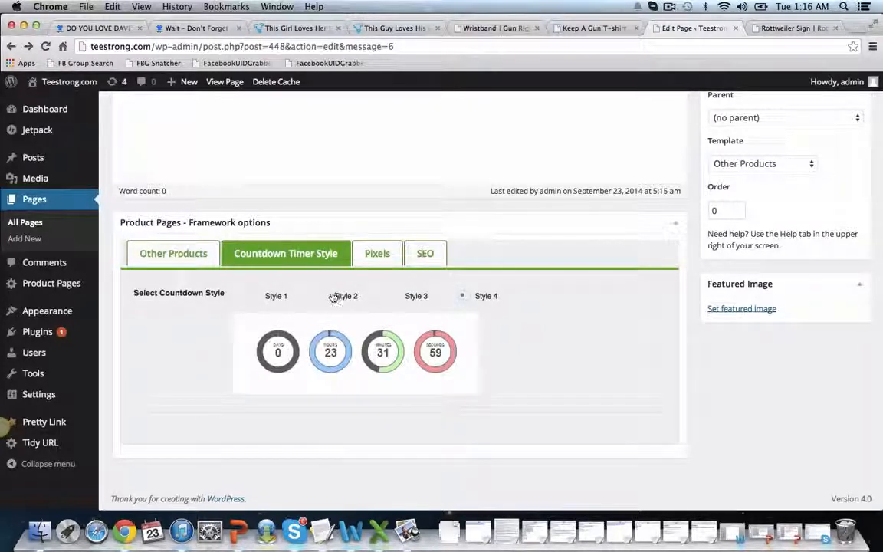
{"action": "left_click", "coordinate": [267, 298]}
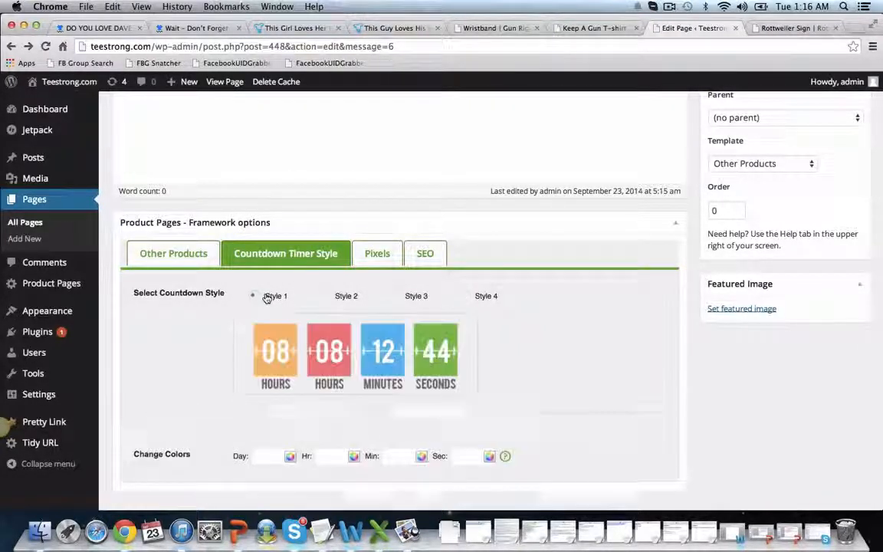
Examine the Demo page's retargeting, analytics and conversion pixel fields
{"action": "left_click", "coordinate": [375, 264]}
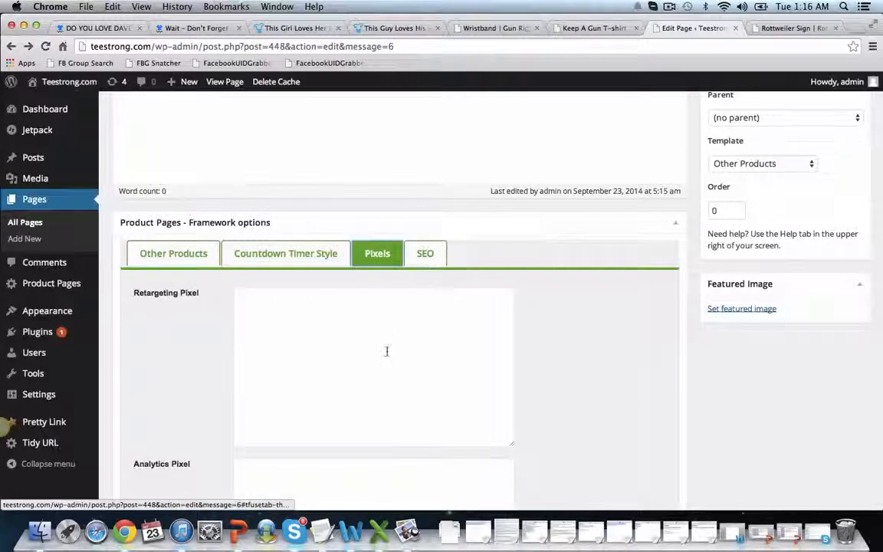
{"action": "scroll", "coordinate": [360, 305], "scroll_direction": "down", "scroll_amount": 2}
{"action": "scroll", "coordinate": [222, 317], "scroll_direction": "down", "scroll_amount": 3}
{"action": "left_click", "coordinate": [292, 308]}
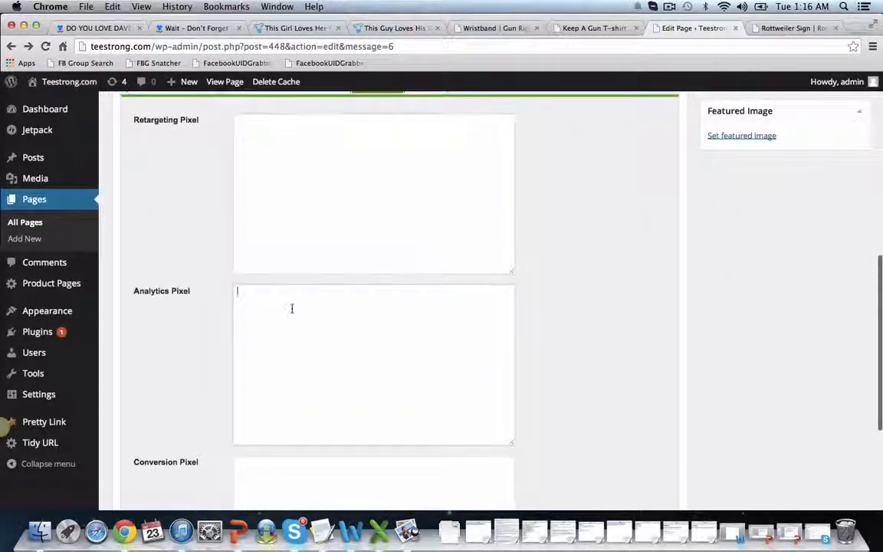
{"action": "scroll", "coordinate": [187, 475], "scroll_direction": "down", "scroll_amount": 5}
{"action": "left_click", "coordinate": [269, 400]}
{"action": "scroll", "coordinate": [213, 351], "scroll_direction": "up", "scroll_amount": 10}
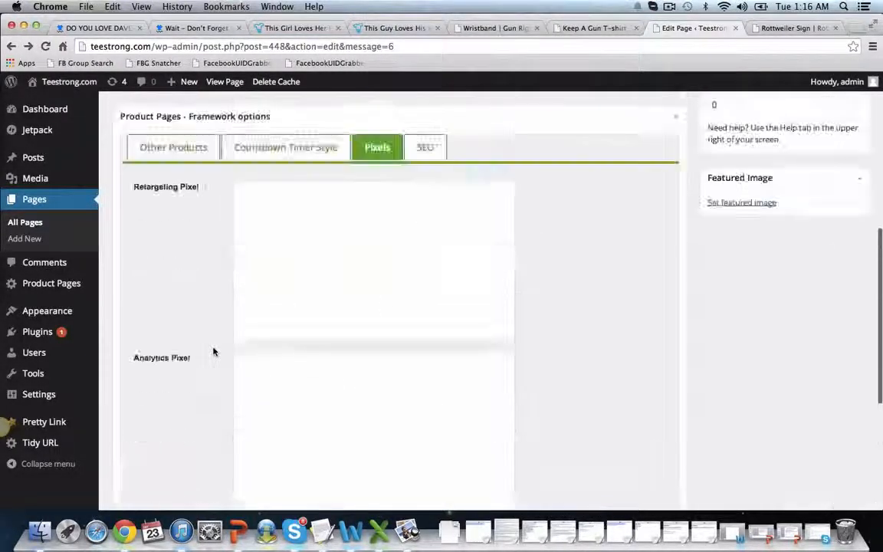
{"action": "scroll", "coordinate": [215, 349], "scroll_direction": "down", "scroll_amount": 10}
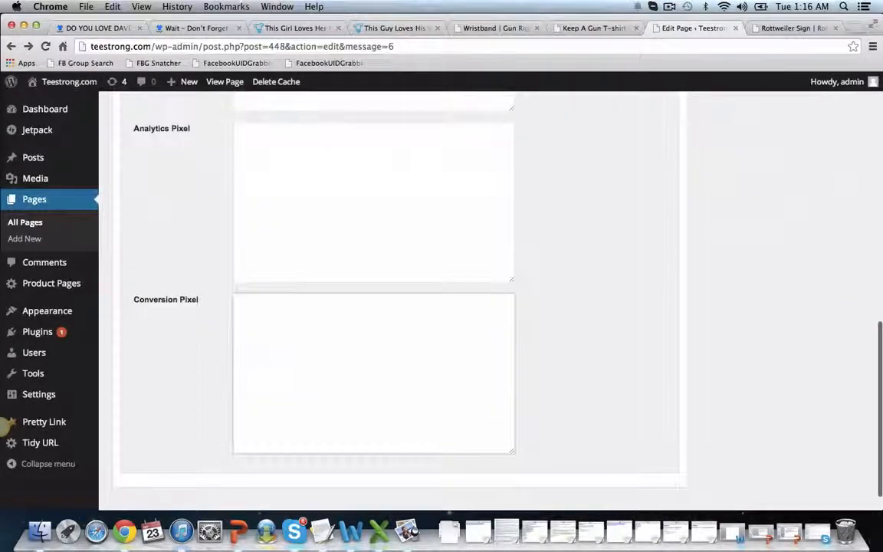
{"action": "scroll", "coordinate": [266, 367], "scroll_direction": "up", "scroll_amount": 8}
View the SEO page title and description fields, and return to the Other Products options
{"action": "left_click", "coordinate": [433, 287]}
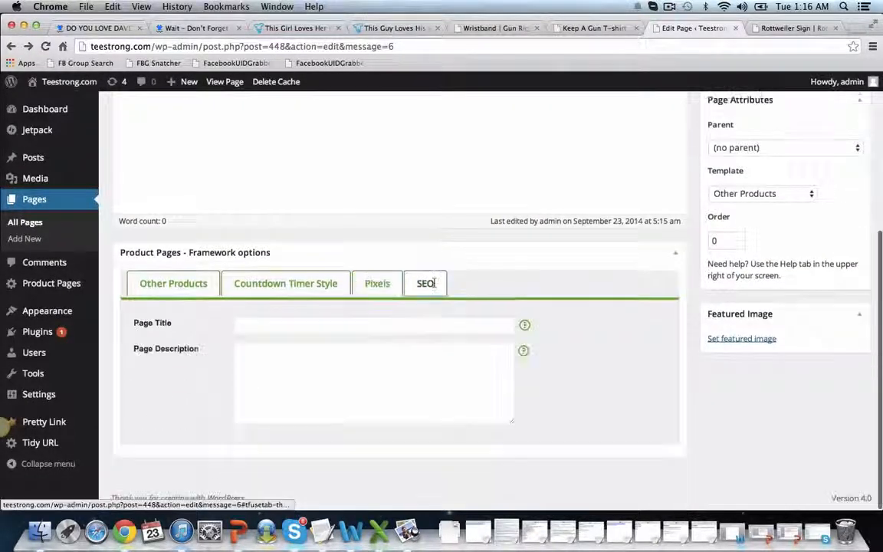
{"action": "left_click", "coordinate": [389, 283]}
{"action": "left_click", "coordinate": [163, 288]}
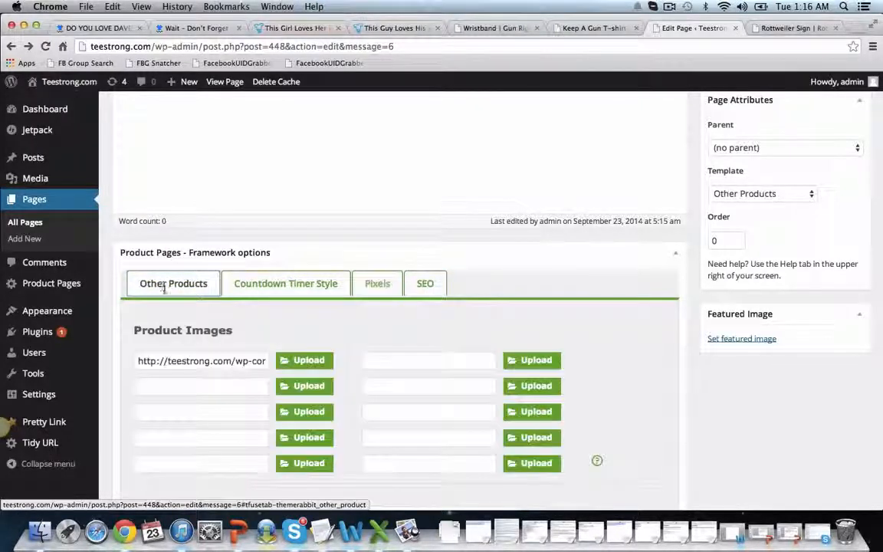
{"action": "scroll", "coordinate": [222, 387], "scroll_direction": "down", "scroll_amount": 1}
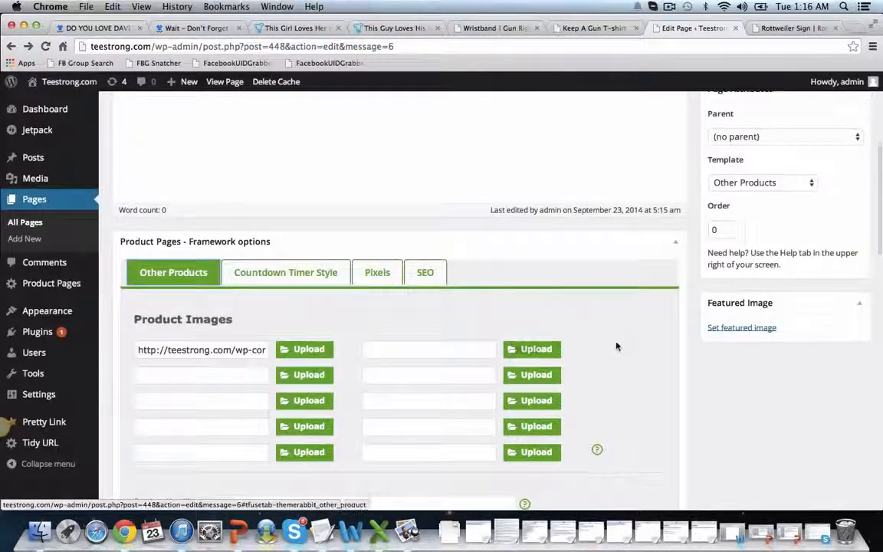
Switch the Demo page's template to T Shirt Gang Products
{"action": "scroll", "coordinate": [625, 335], "scroll_direction": "up", "scroll_amount": 3}
{"action": "left_click", "coordinate": [802, 250]}
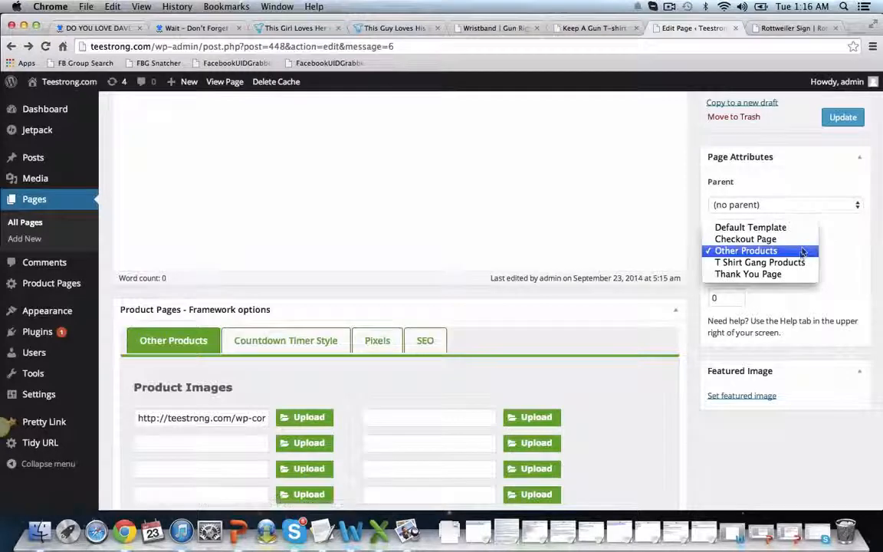
{"action": "left_click", "coordinate": [755, 263]}
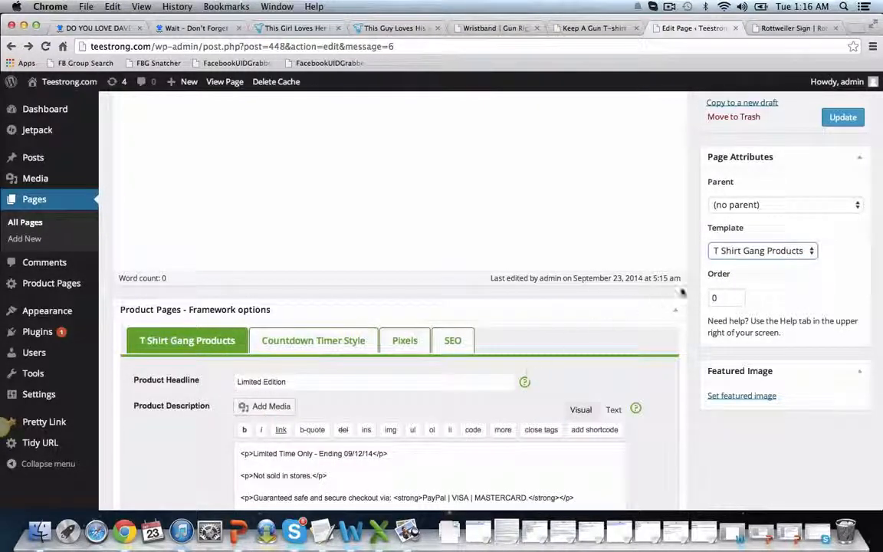
Examine the T Shirt Gang product options, including descriptions, deal expiry, product ID, profit per shirt and buy button settings
{"action": "scroll", "coordinate": [606, 331], "scroll_direction": "down", "scroll_amount": 2}
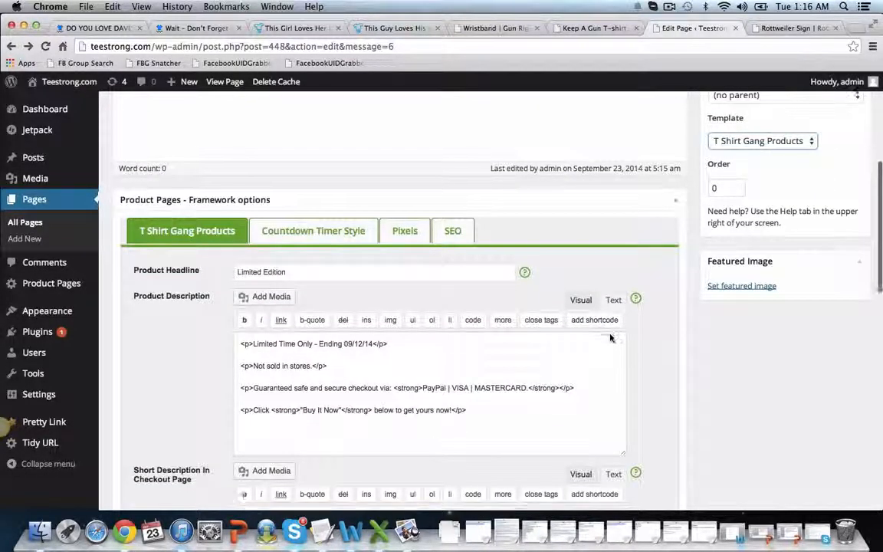
{"action": "scroll", "coordinate": [610, 333], "scroll_direction": "down", "scroll_amount": 10}
{"action": "scroll", "coordinate": [611, 333], "scroll_direction": "down", "scroll_amount": 8}
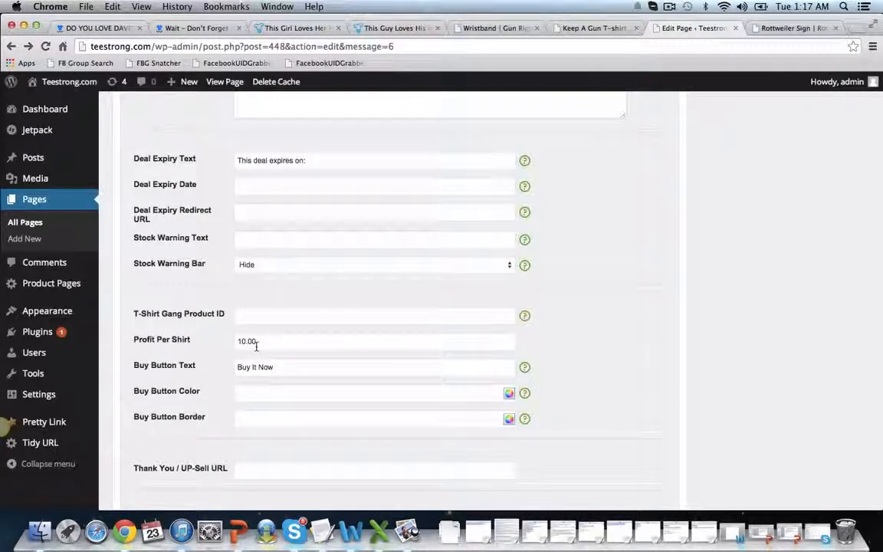
{"action": "scroll", "coordinate": [257, 347], "scroll_direction": "down", "scroll_amount": 5}
{"action": "scroll", "coordinate": [256, 347], "scroll_direction": "up", "scroll_amount": 5}
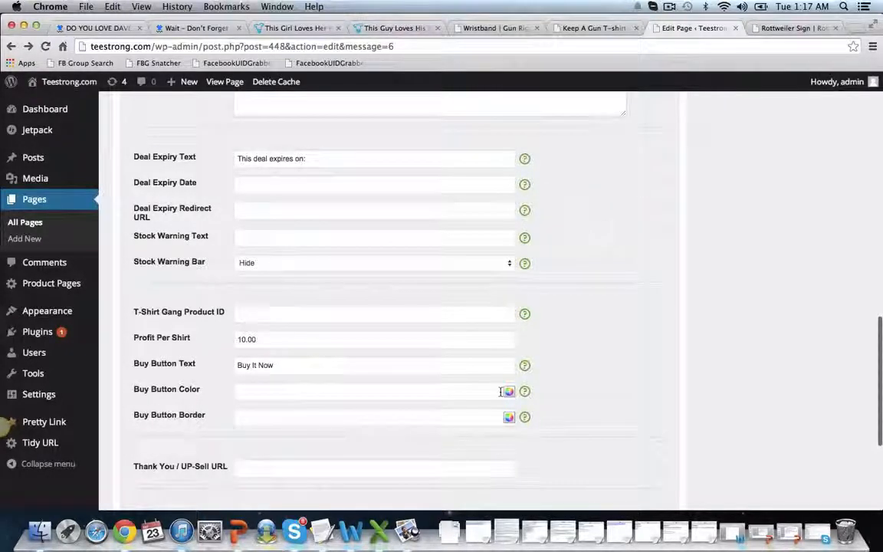
{"action": "scroll", "coordinate": [500, 376], "scroll_direction": "down", "scroll_amount": 1}
{"action": "scroll", "coordinate": [499, 391], "scroll_direction": "down", "scroll_amount": 4}
{"action": "scroll", "coordinate": [499, 391], "scroll_direction": "up", "scroll_amount": 8}
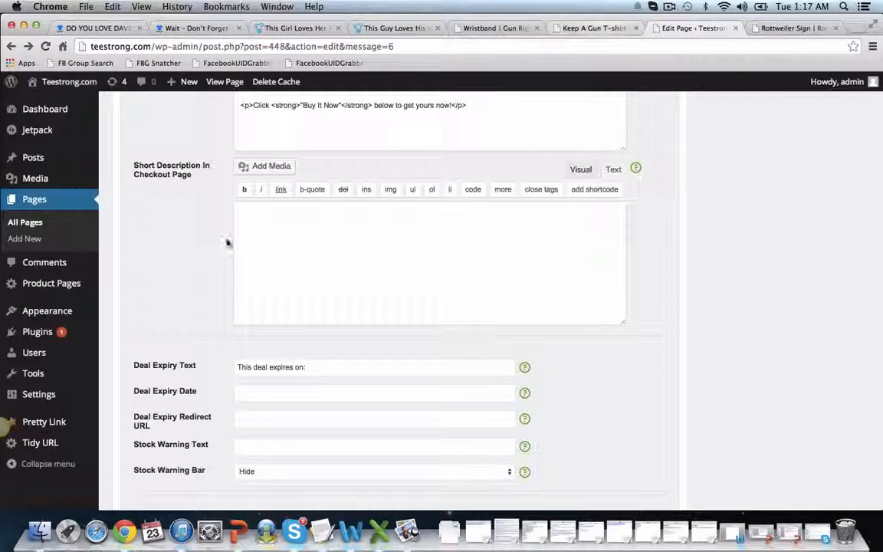
{"action": "scroll", "coordinate": [223, 245], "scroll_direction": "up", "scroll_amount": 5}
{"action": "scroll", "coordinate": [216, 252], "scroll_direction": "up", "scroll_amount": 3}
Open the newest order in Cart Orders and examine its customer, shipping and ordered item fields
{"action": "mouse_move", "coordinate": [74, 283]}
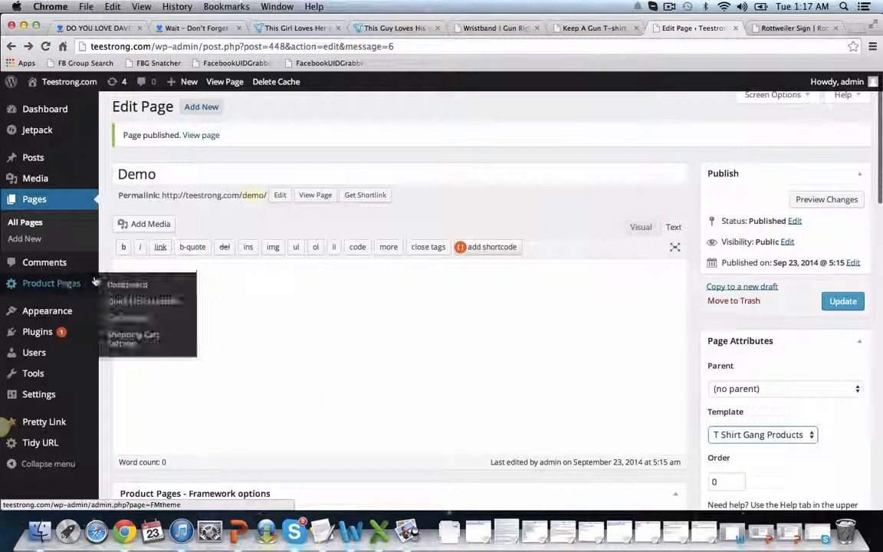
{"action": "left_click", "coordinate": [131, 321]}
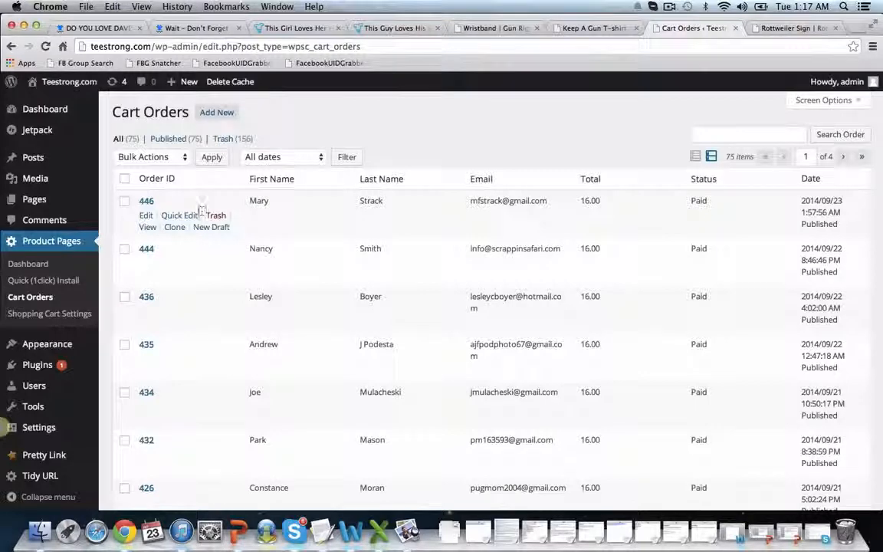
{"action": "left_click", "coordinate": [146, 229]}
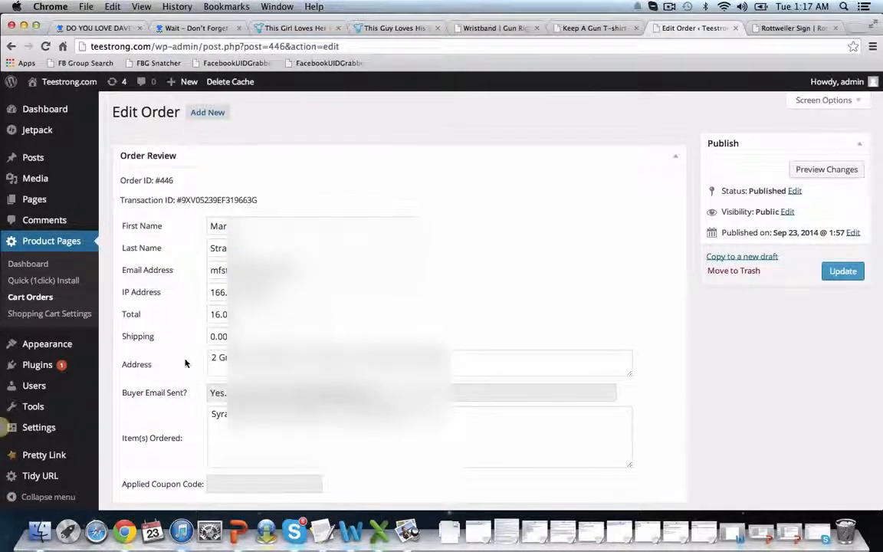
{"action": "scroll", "coordinate": [184, 364], "scroll_direction": "down", "scroll_amount": 2}
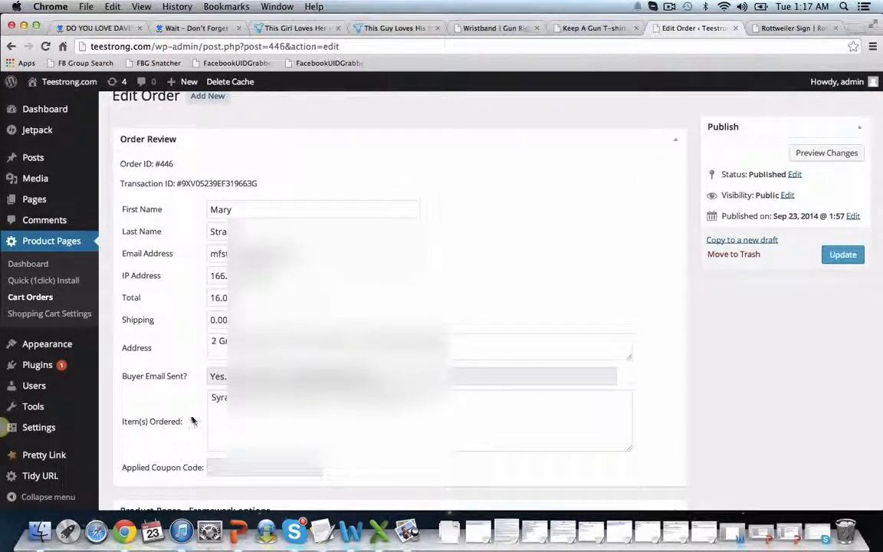
{"action": "scroll", "coordinate": [115, 323], "scroll_direction": "down", "scroll_amount": 2}
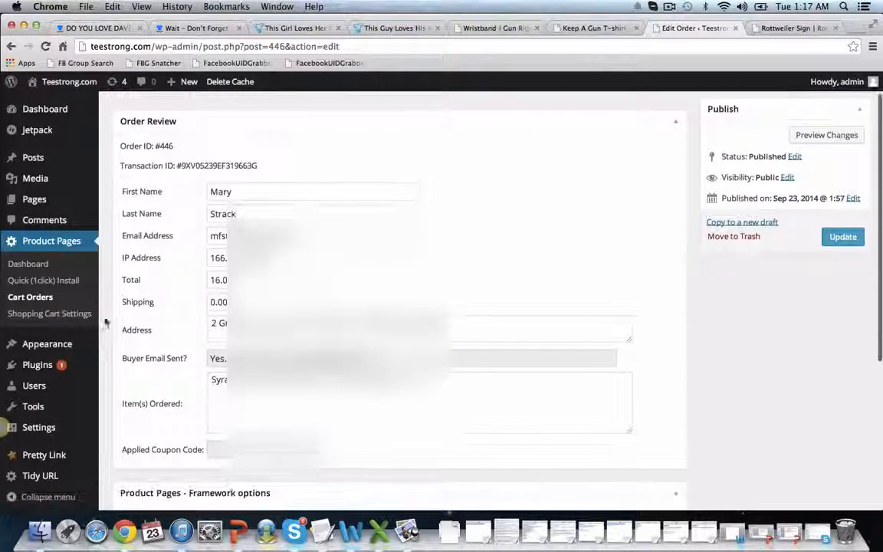
Open the shopping cart settings and examine the general PayPal options and the buyer and seller confirmation email settings
{"action": "left_click", "coordinate": [59, 314]}
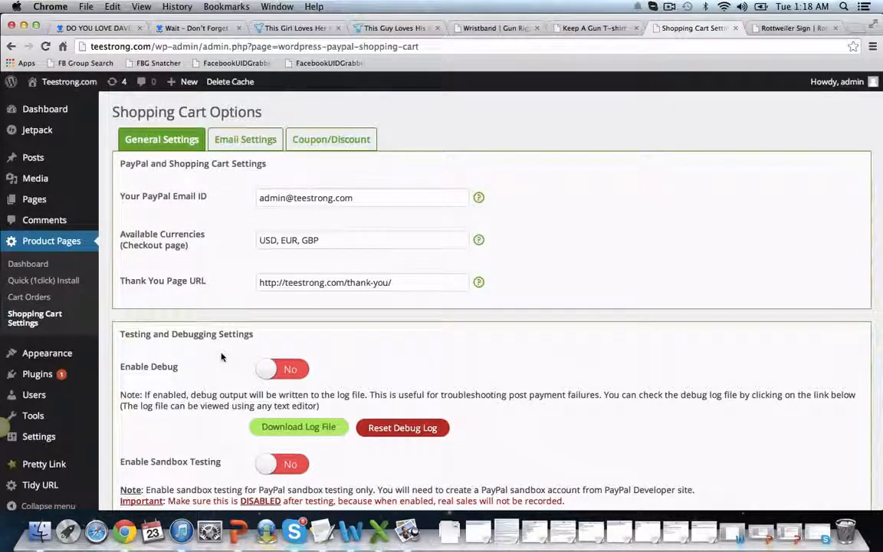
{"action": "left_click", "coordinate": [245, 139]}
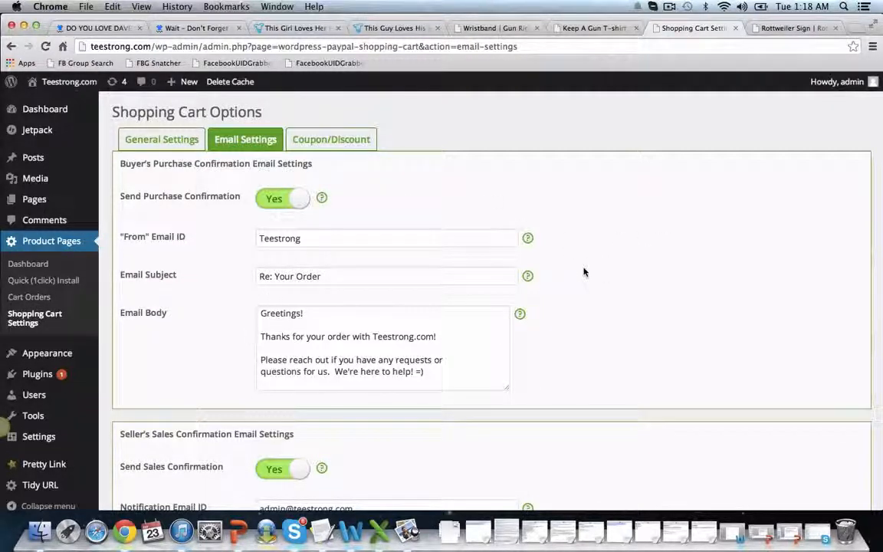
{"action": "scroll", "coordinate": [583, 269], "scroll_direction": "down", "scroll_amount": 3}
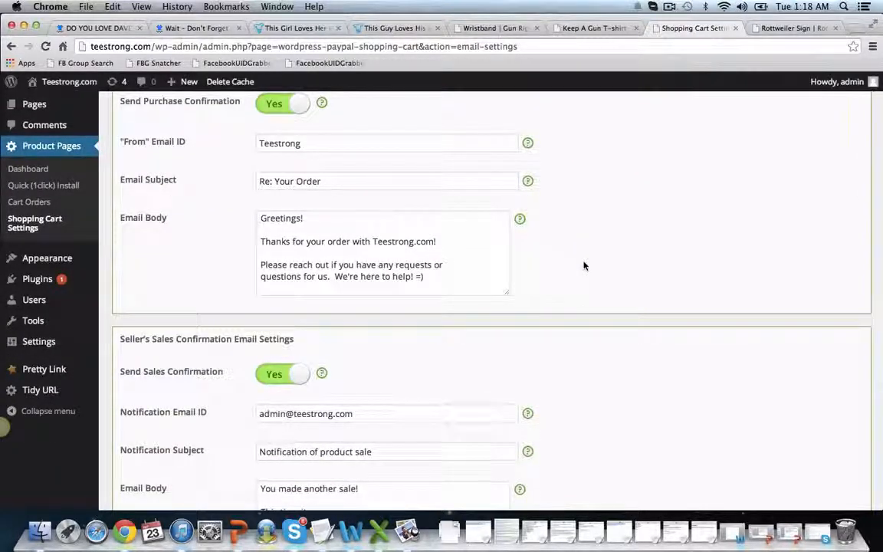
{"action": "scroll", "coordinate": [583, 266], "scroll_direction": "down", "scroll_amount": 1}
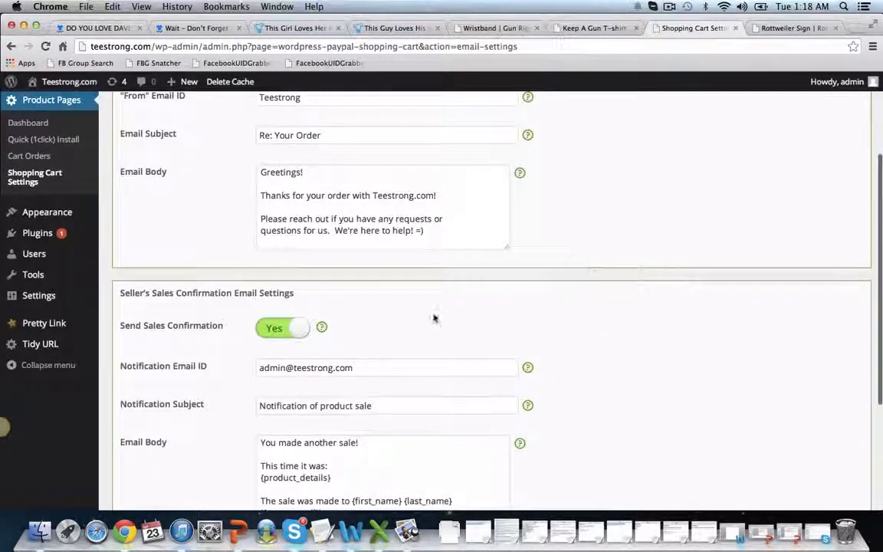
{"action": "scroll", "coordinate": [564, 345], "scroll_direction": "down", "scroll_amount": 2}
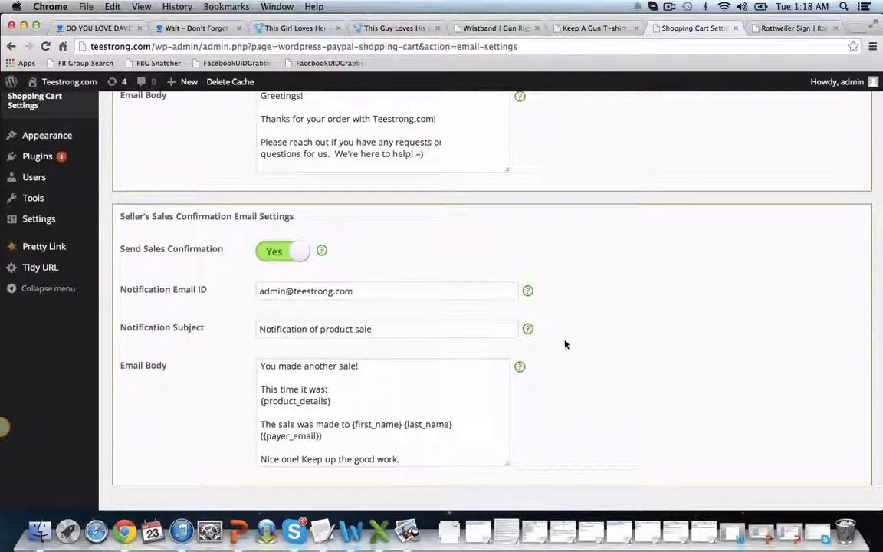
{"action": "scroll", "coordinate": [565, 345], "scroll_direction": "up", "scroll_amount": 5}
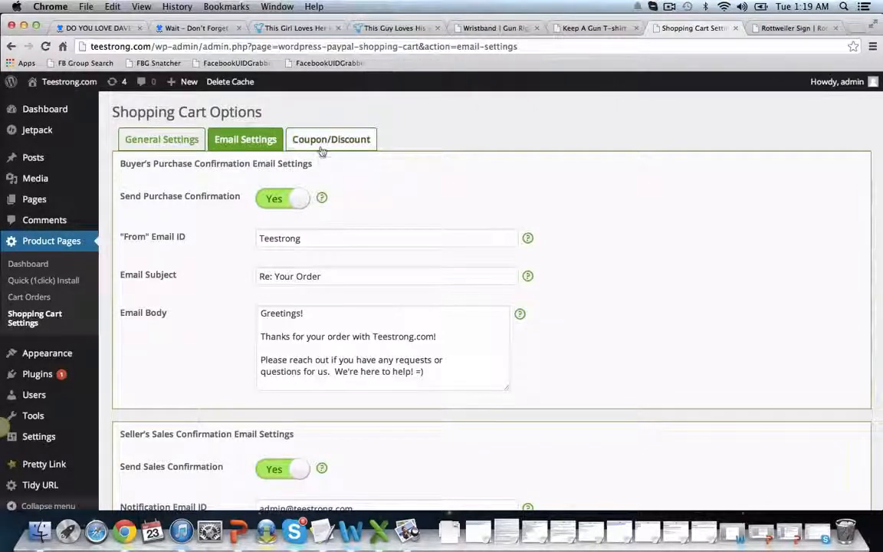
Open the shopping cart's coupon and discount settings
{"action": "left_click", "coordinate": [322, 148]}
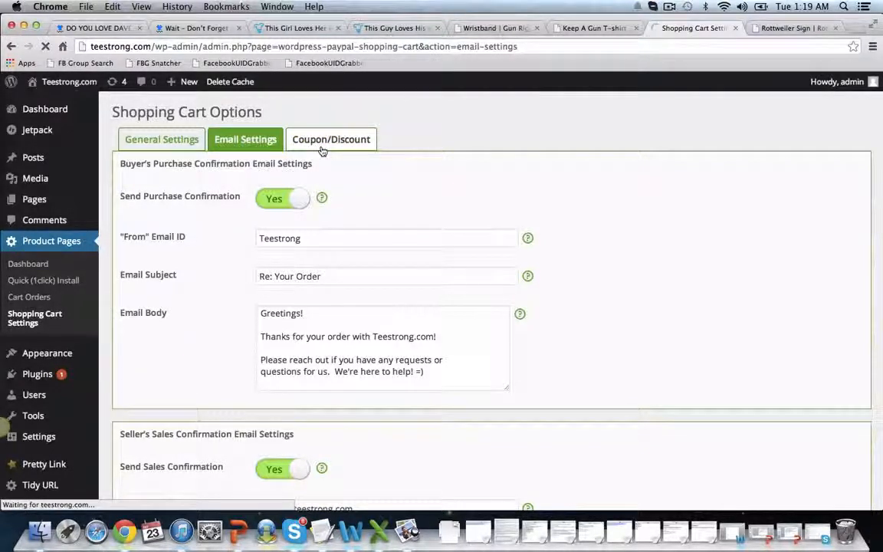